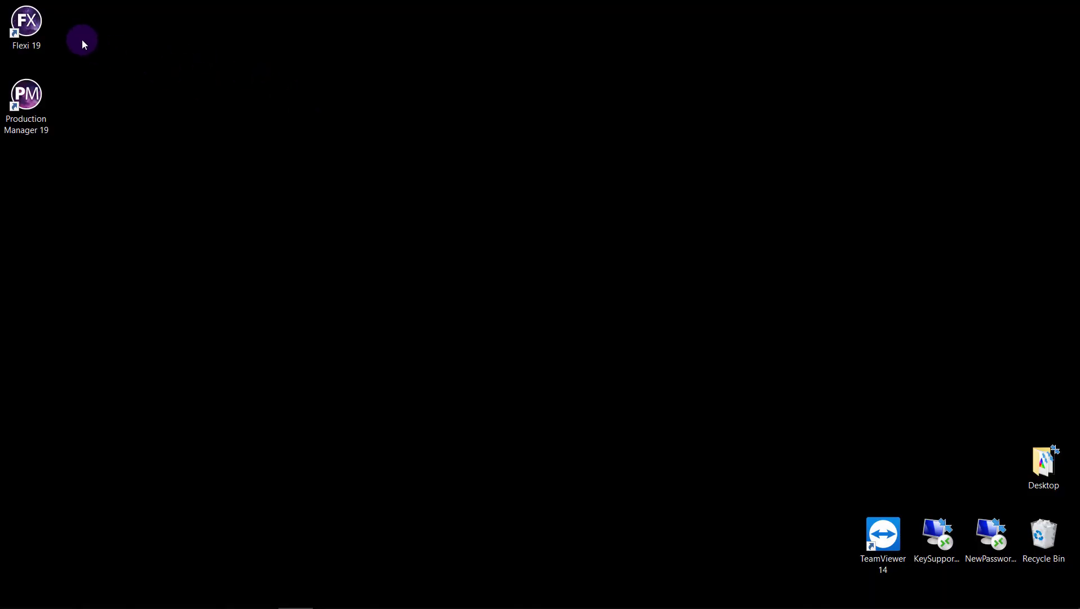
Step: Launch Flexi 19 from its desktop shortcut
{"action": "double_click", "coordinate": [41, 22]}
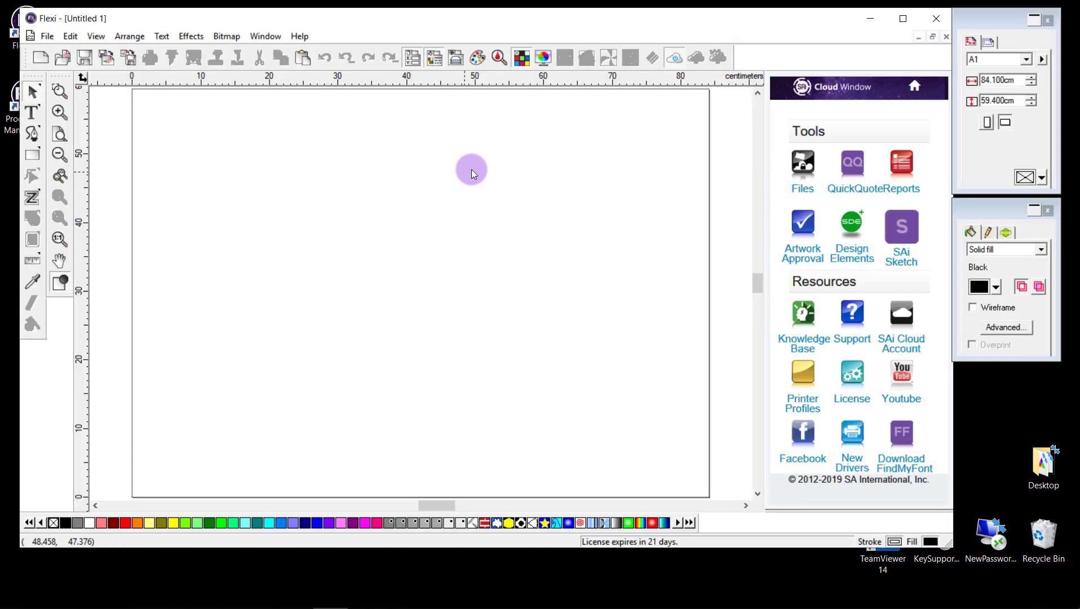
Step: Maximize the Flexi window and move the fill/stroke and page size panels to the left
{"action": "left_click", "coordinate": [900, 27]}
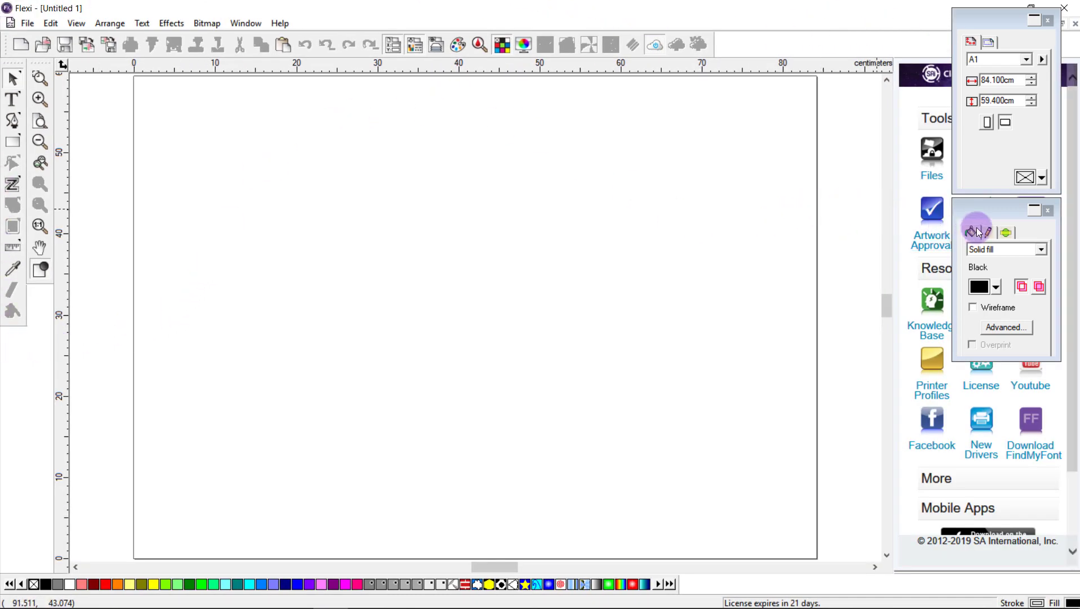
{"action": "mouse_move", "coordinate": [977, 210]}
{"action": "left_mouse_down"}
{"action": "mouse_move", "coordinate": [892, 240]}
{"action": "mouse_move", "coordinate": [773, 321]}
{"action": "left_mouse_up"}
{"action": "left_click_drag", "start_coordinate": [977, 30], "coordinate": [908, 78]}
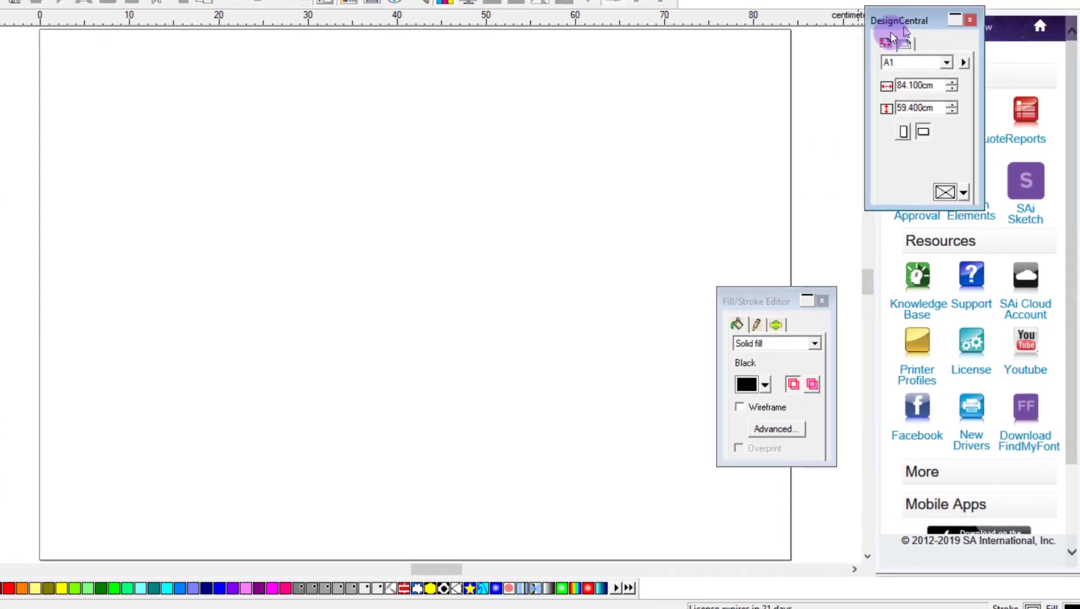
{"action": "left_click_drag", "start_coordinate": [891, 33], "coordinate": [756, 37]}
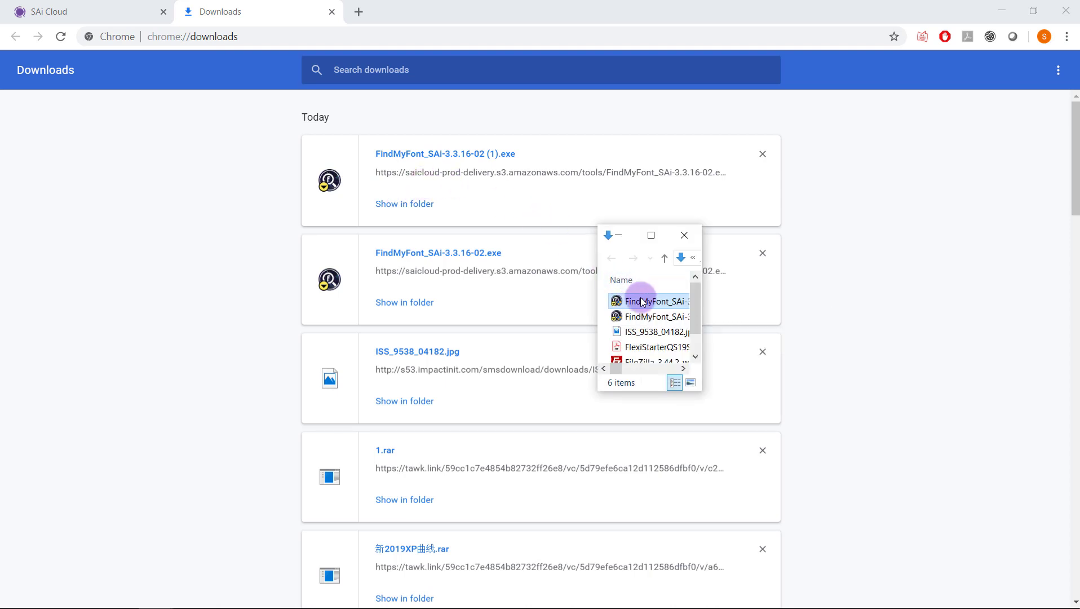
Step: Install FindMyFont_SAi-3.3.16-02.exe with its core and test image files
{"action": "double_click", "coordinate": [642, 301]}
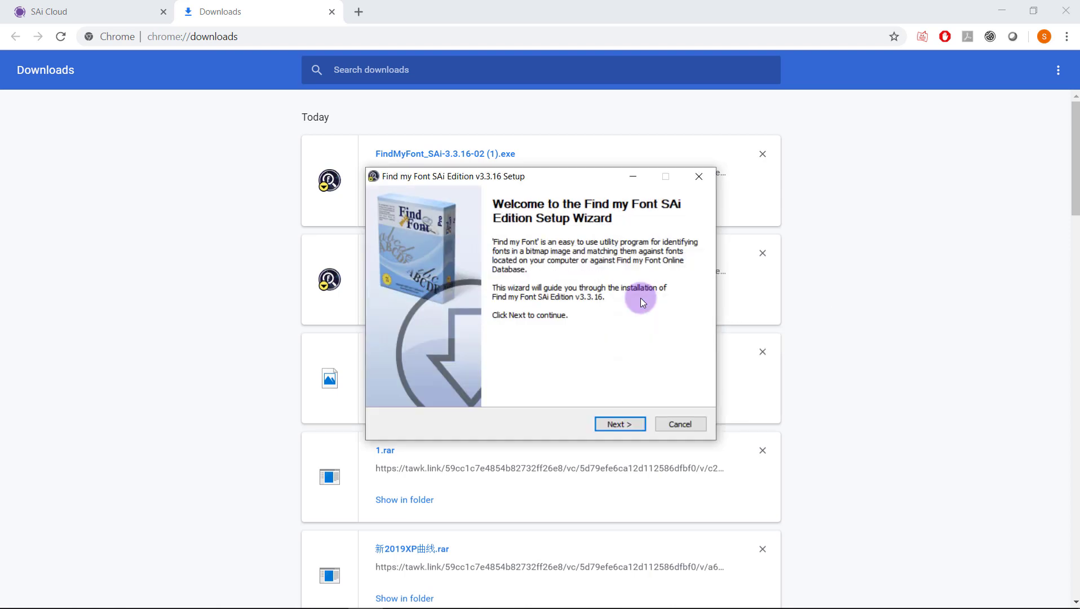
{"action": "left_click", "coordinate": [605, 422]}
{"action": "left_click", "coordinate": [608, 423]}
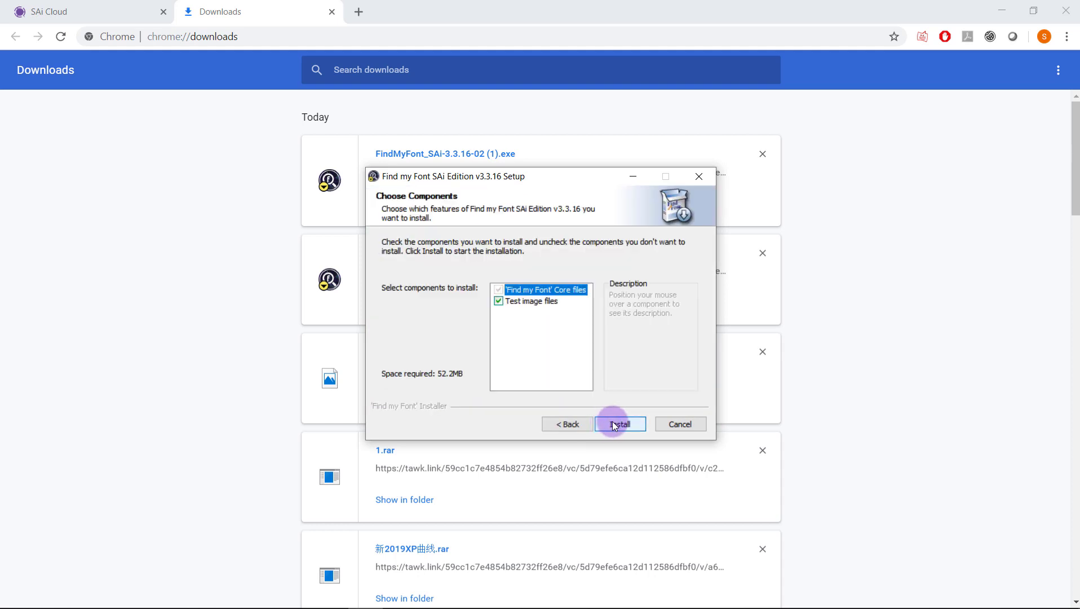
{"action": "left_click", "coordinate": [614, 424]}
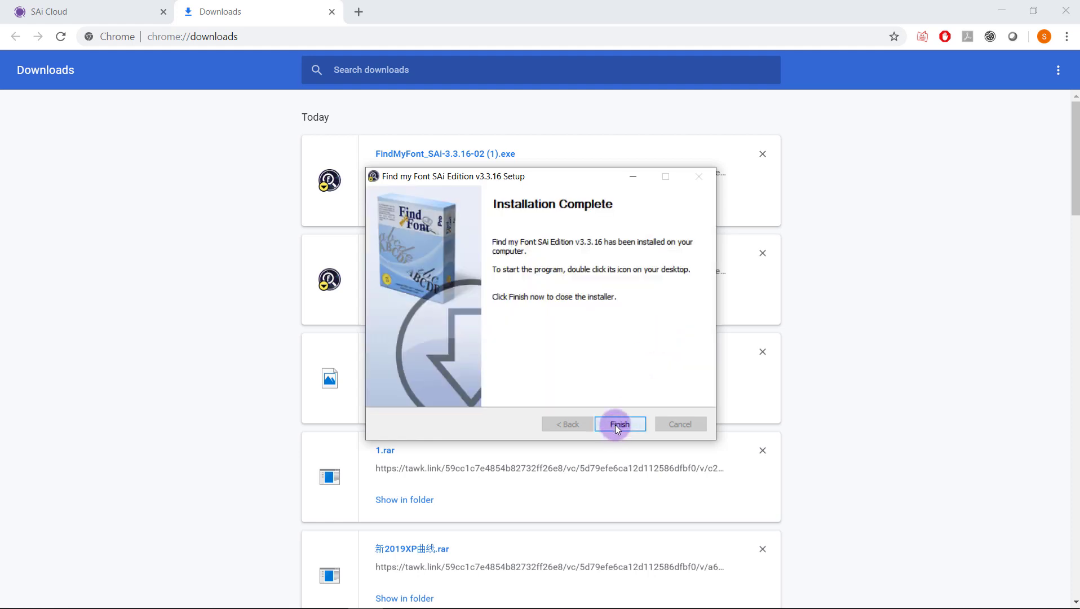
{"action": "left_click", "coordinate": [616, 425]}
Step: Minimize Chrome and Flexi, then launch Find my Font SAi Edition from the desktop
{"action": "left_click", "coordinate": [1002, 11]}
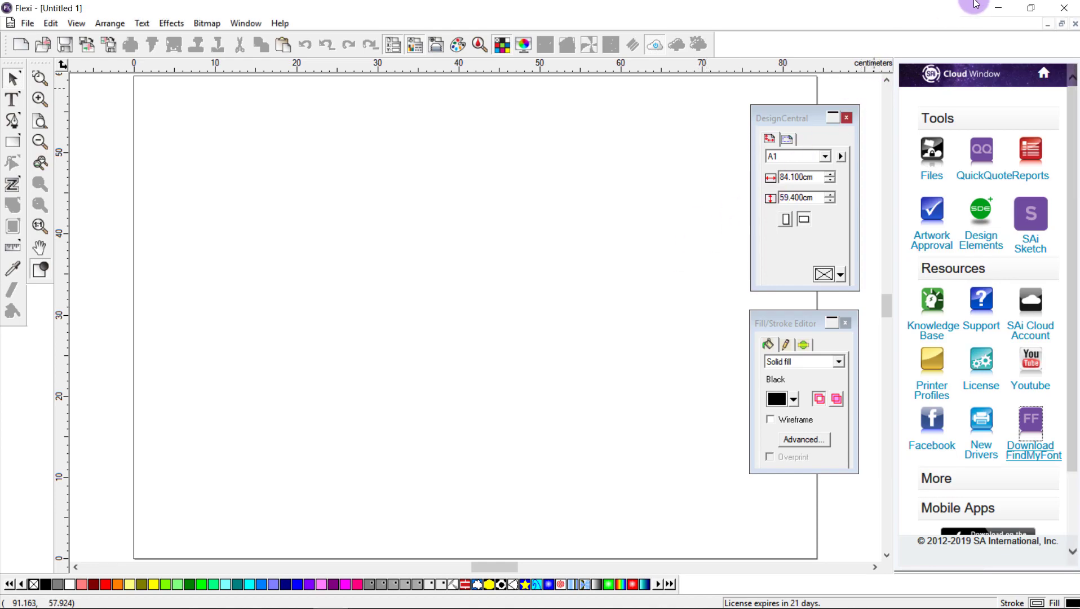
{"action": "left_click", "coordinate": [999, 8]}
{"action": "double_click", "coordinate": [11, 186]}
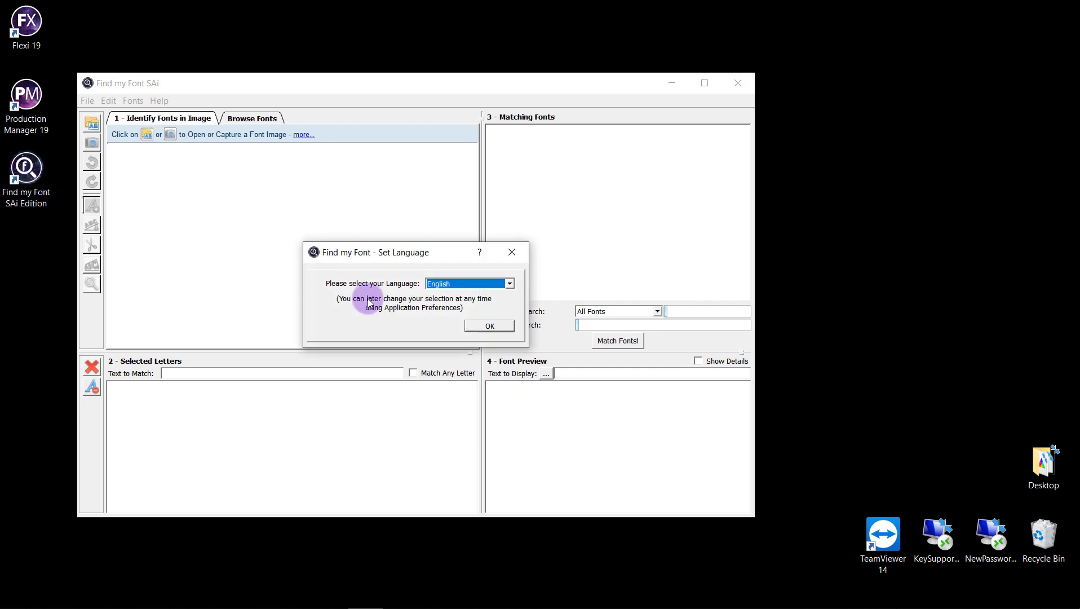
Step: Choose English, activate the licence, dismiss Getting Started and maximize the window
{"action": "left_click", "coordinate": [488, 328]}
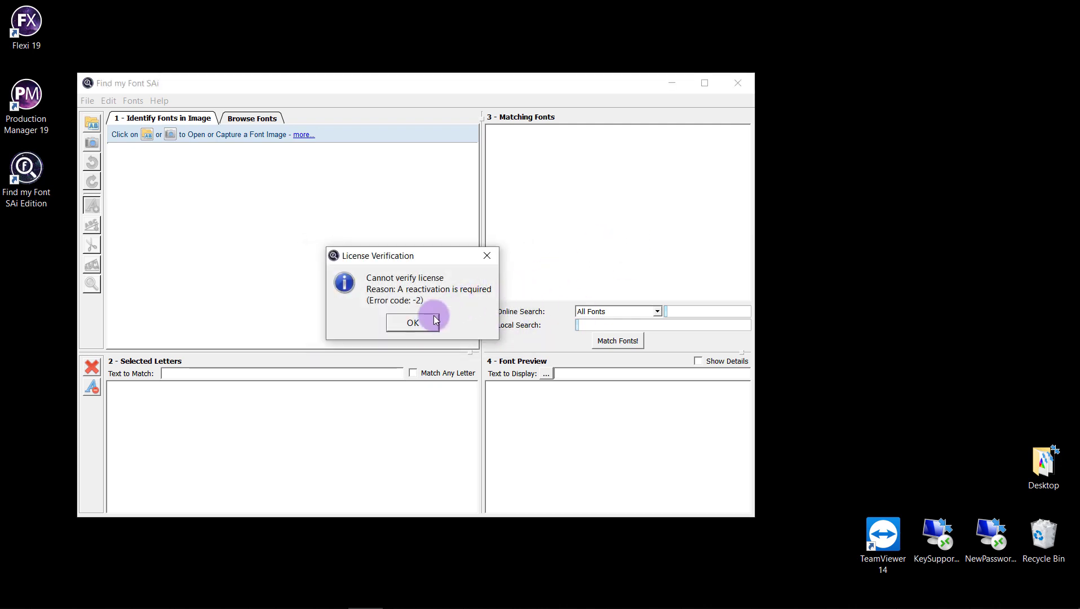
{"action": "left_click", "coordinate": [418, 327]}
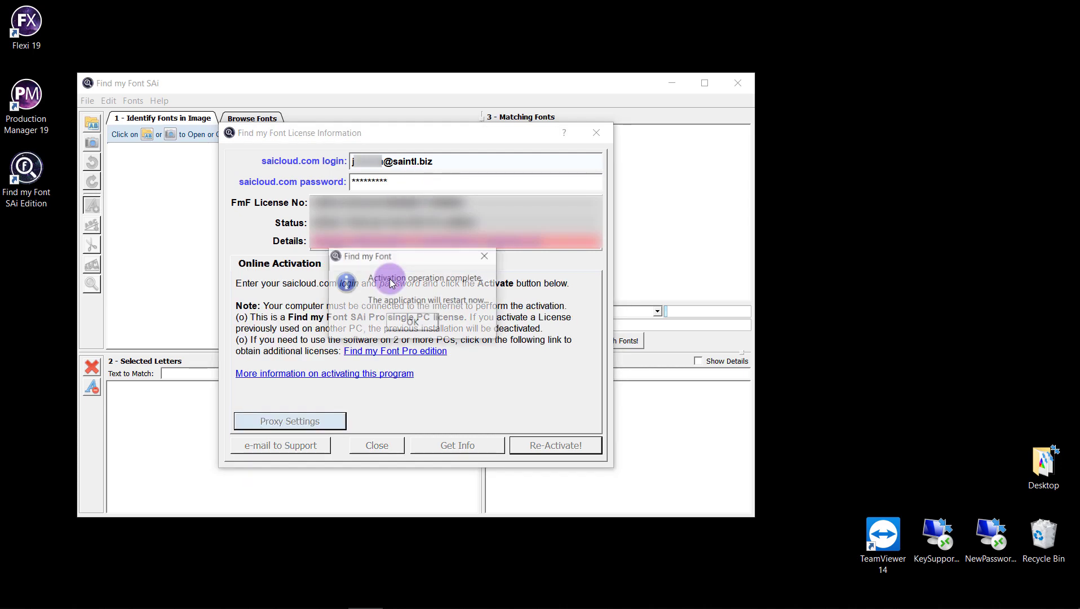
{"action": "left_click", "coordinate": [413, 322]}
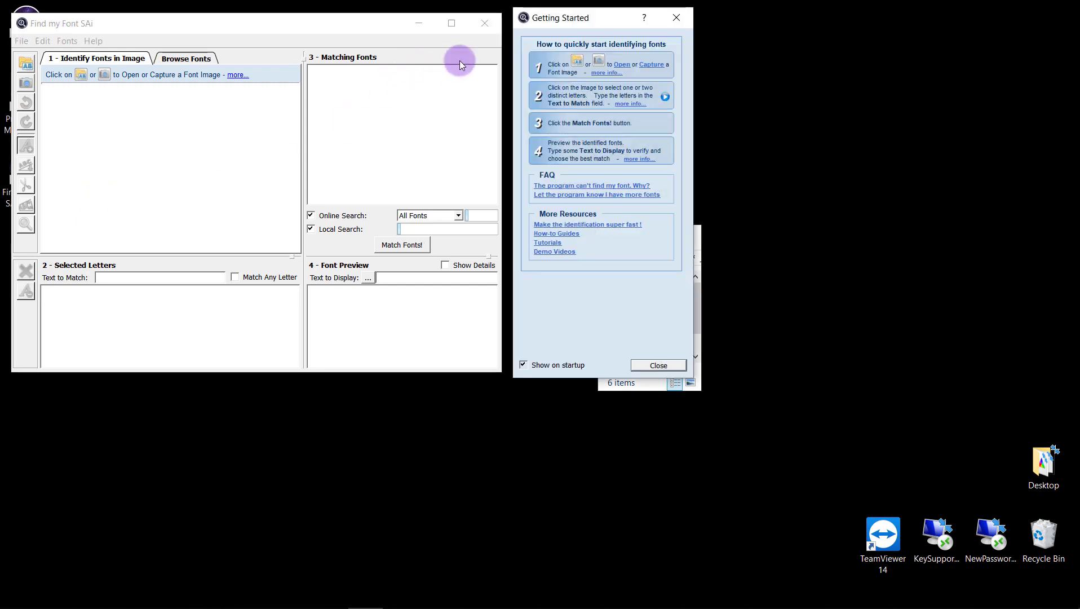
{"action": "left_click", "coordinate": [674, 20]}
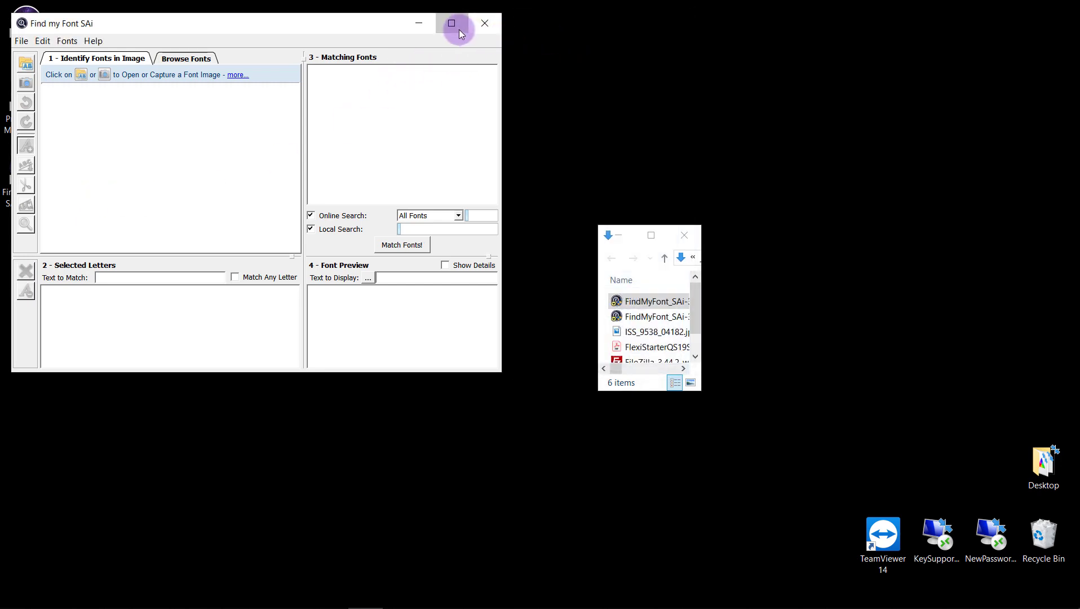
{"action": "left_click", "coordinate": [451, 23]}
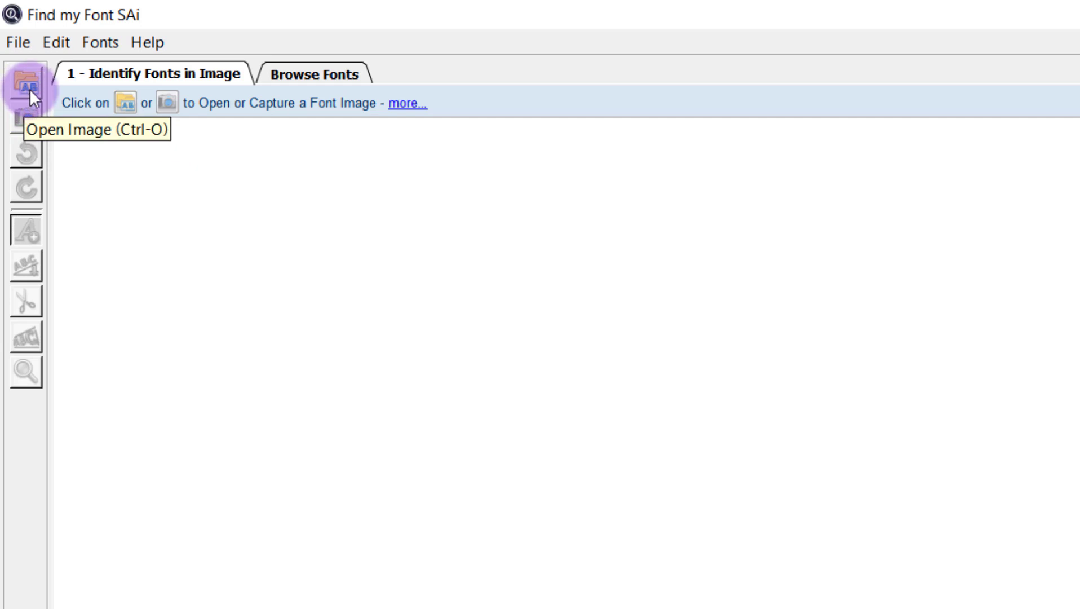
Step: Open the Whistler sign image FMF_Test-4.jpg
{"action": "left_click", "coordinate": [29, 88]}
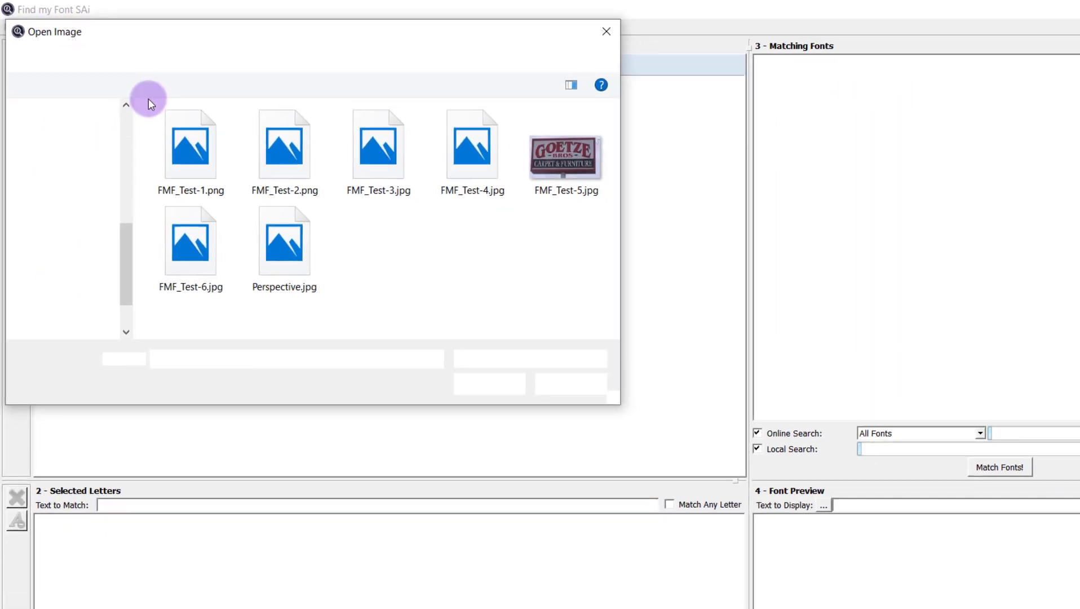
{"action": "left_click_drag", "start_coordinate": [164, 33], "coordinate": [524, 75]}
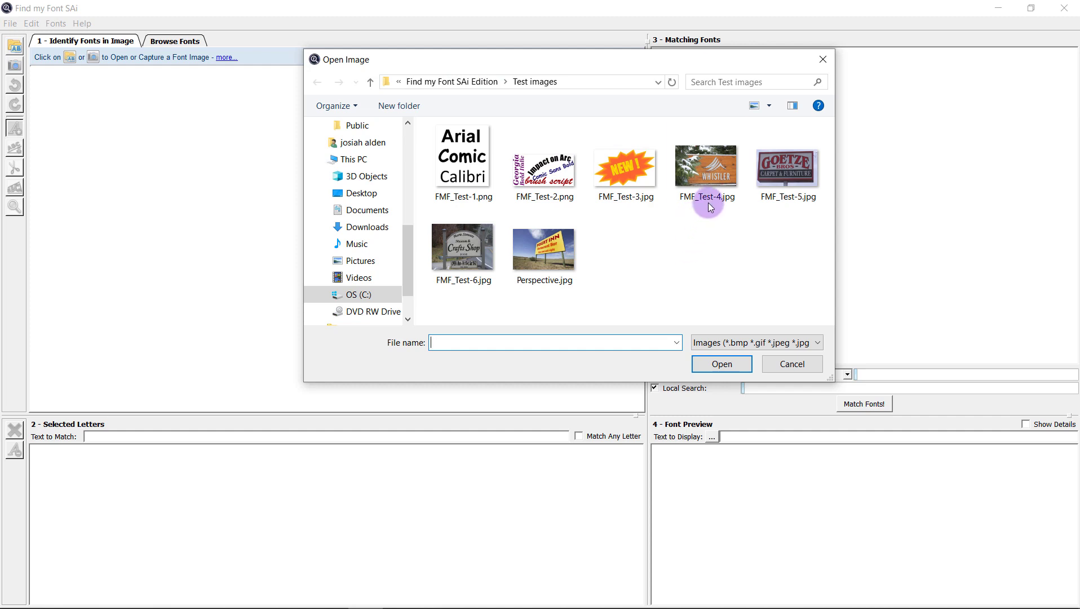
{"action": "double_click", "coordinate": [714, 176]}
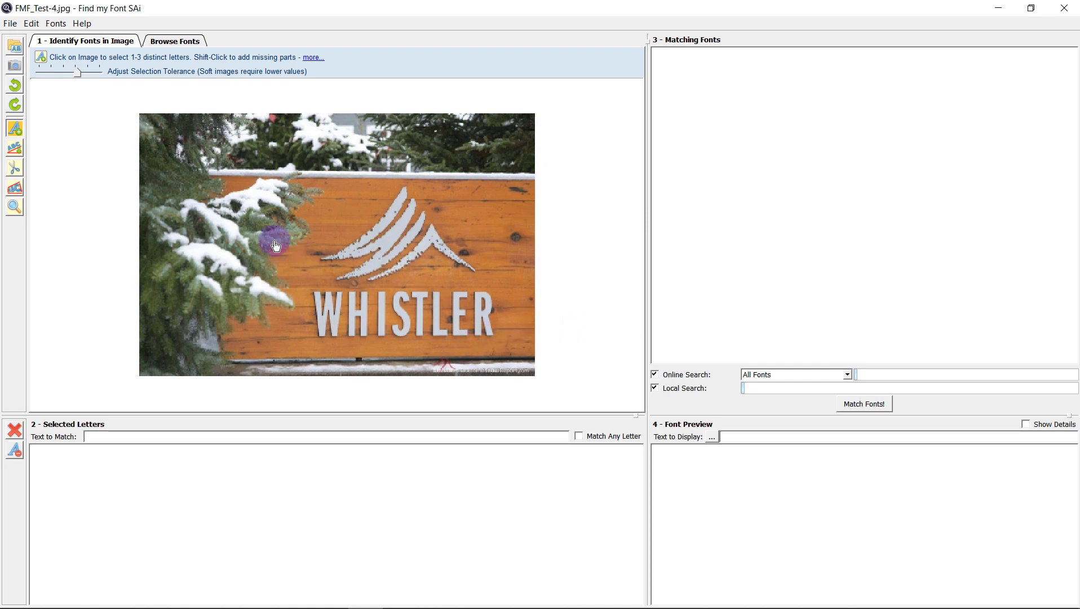
Step: Select the eight WHISTLER letters with the Letter Selection tool, removing the mountain logo
{"action": "left_click", "coordinate": [8, 132]}
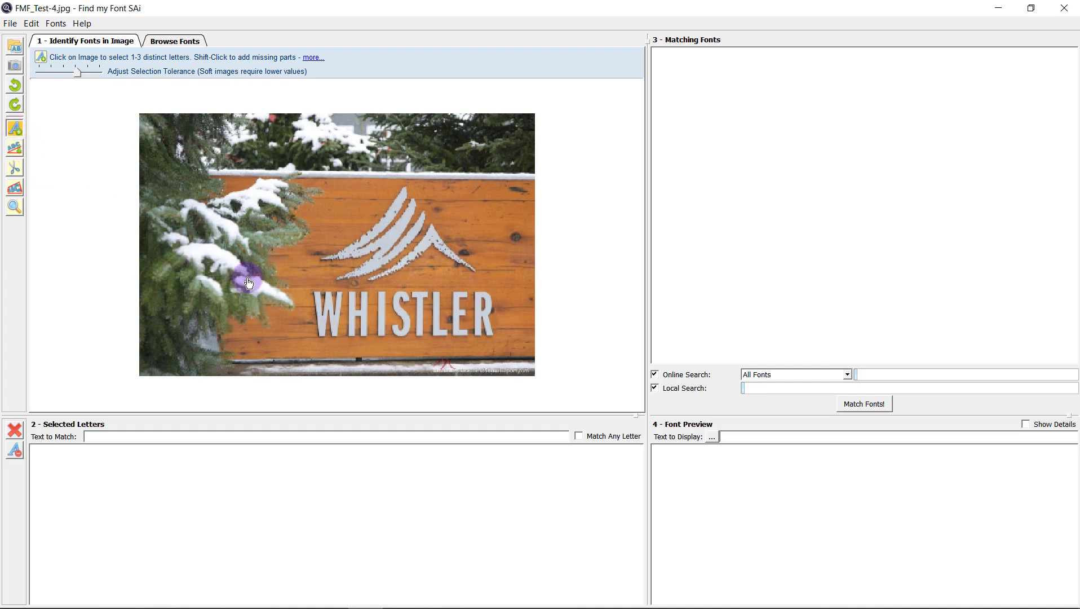
{"action": "left_click", "coordinate": [322, 325]}
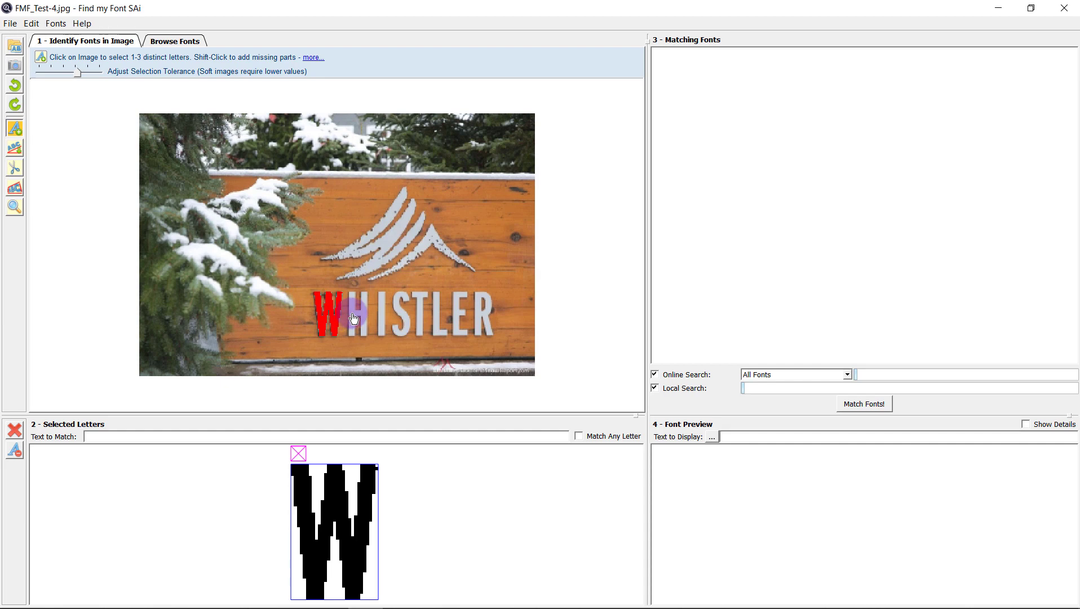
{"action": "left_click", "coordinate": [353, 320]}
{"action": "left_click", "coordinate": [382, 321]}
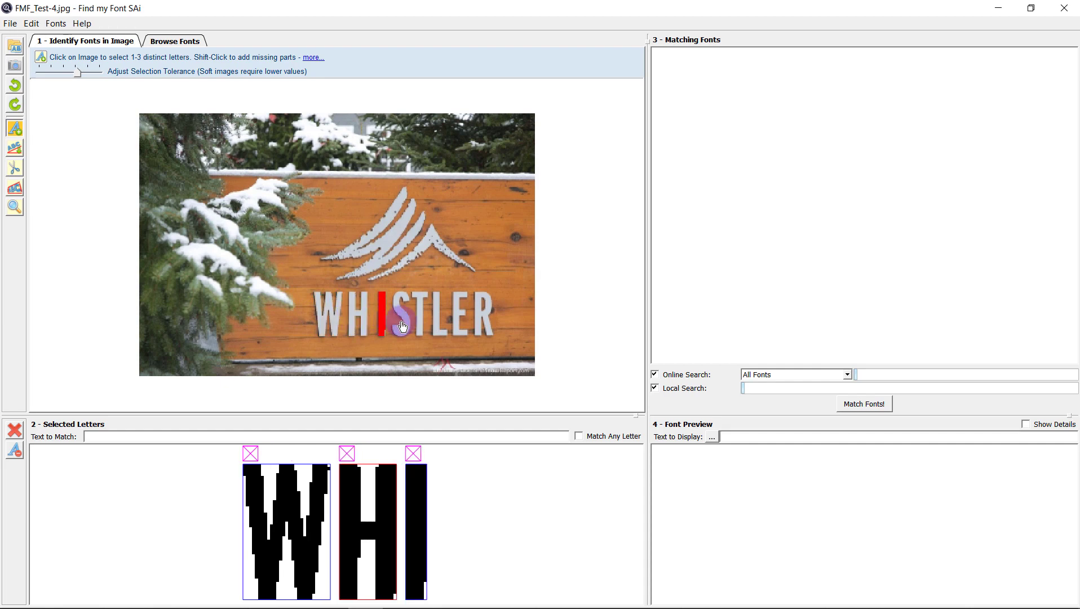
{"action": "left_click", "coordinate": [407, 326]}
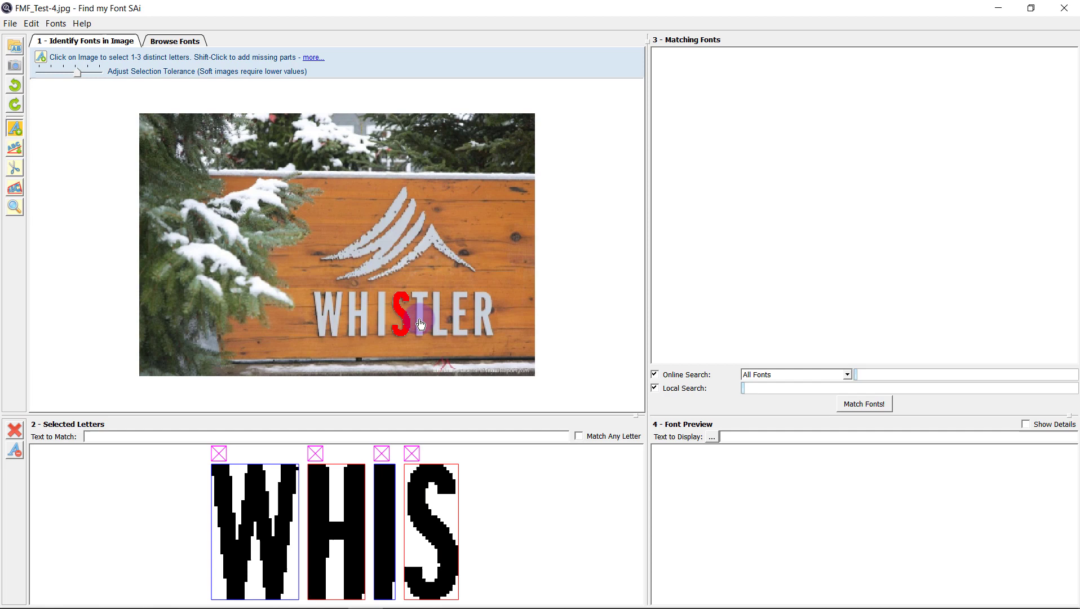
{"action": "left_click", "coordinate": [421, 323]}
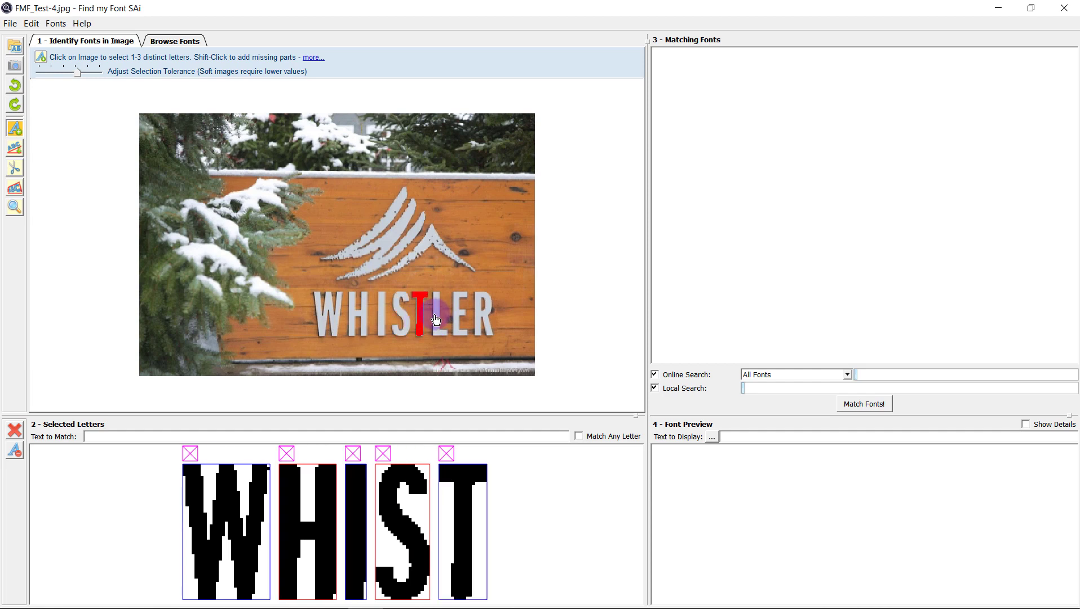
{"action": "left_click", "coordinate": [435, 320]}
{"action": "left_click", "coordinate": [460, 319]}
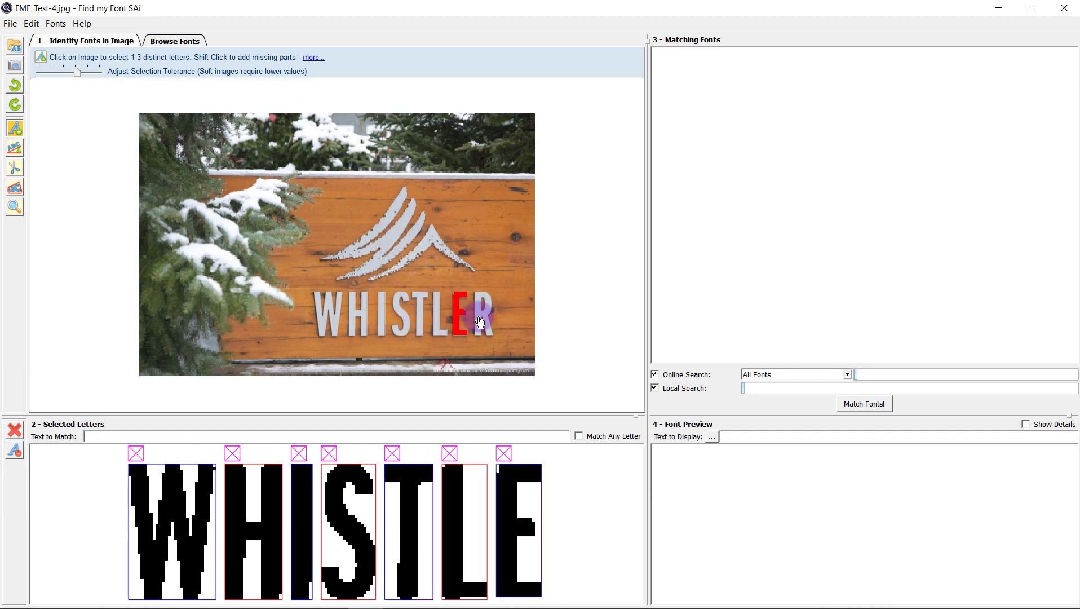
{"action": "left_click", "coordinate": [480, 322]}
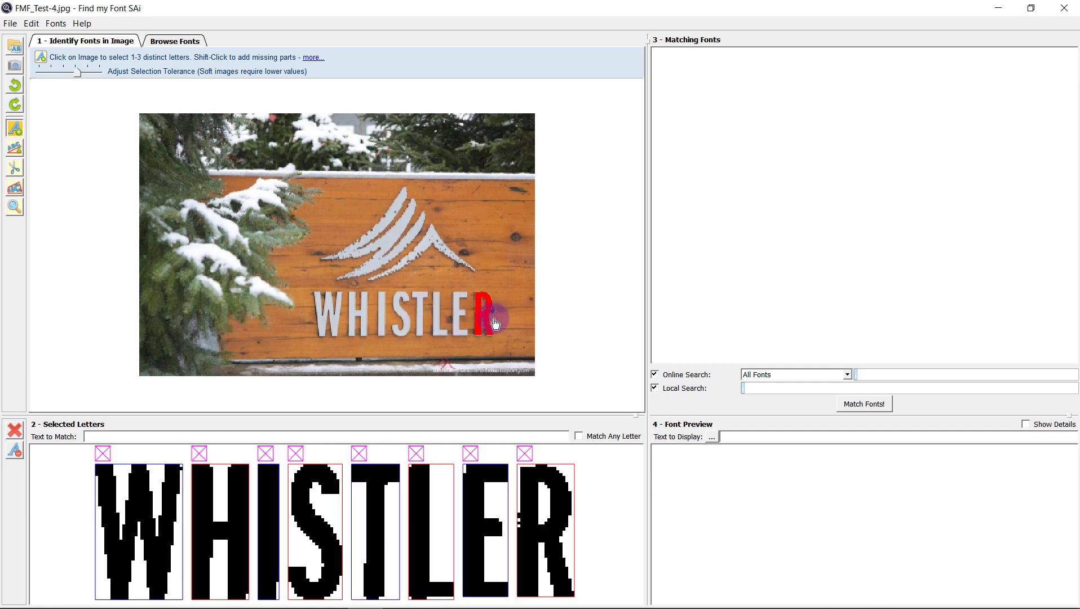
{"action": "left_click", "coordinate": [416, 239]}
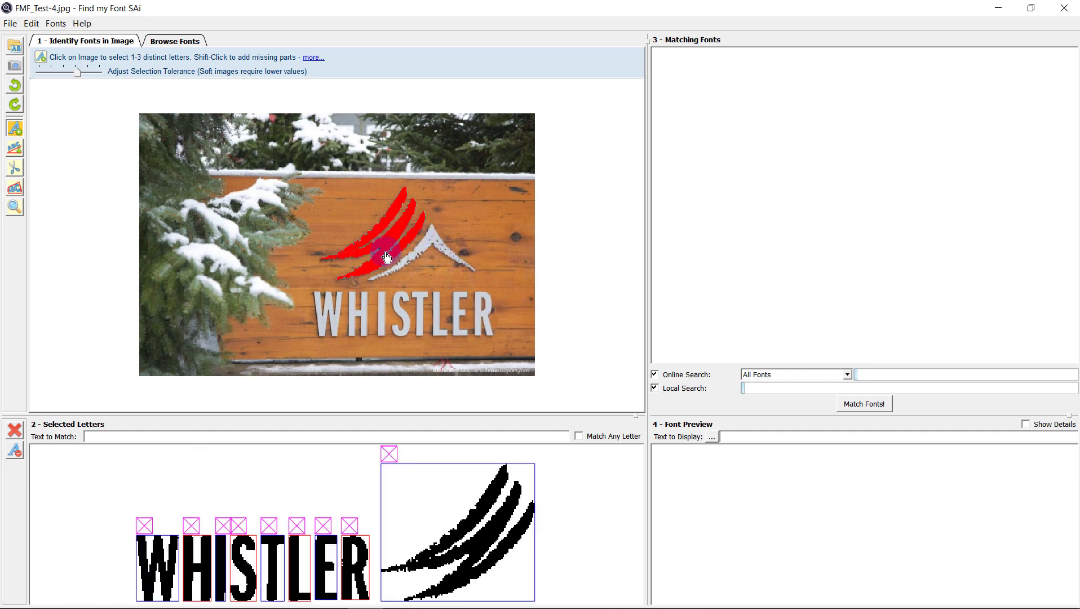
{"action": "left_click", "coordinate": [394, 452]}
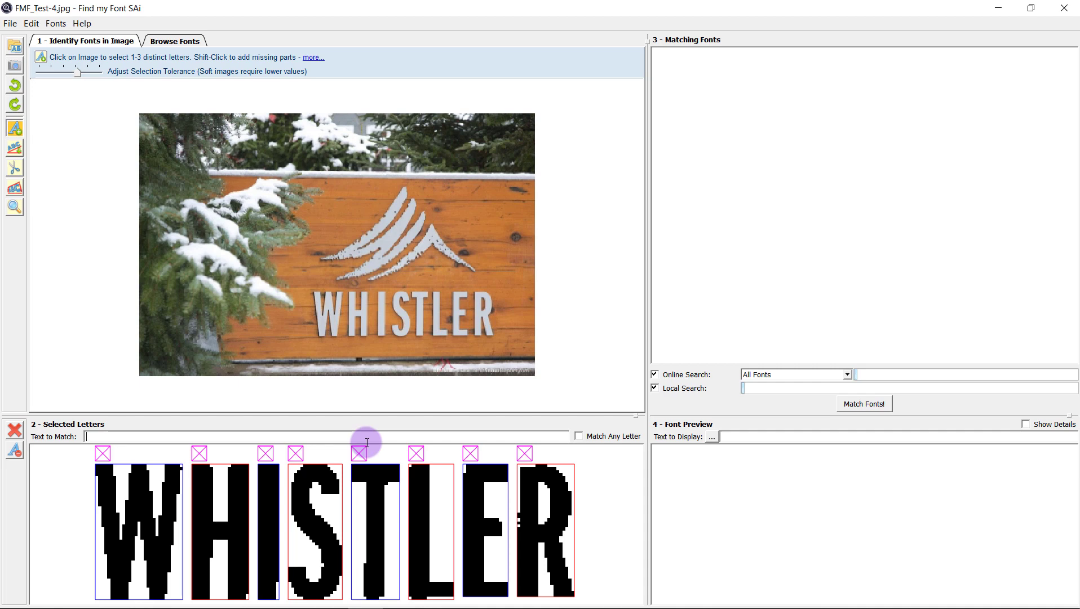
Step: Try matching against any letter, dismiss the slower-matching warning, and turn it back off
{"action": "left_click", "coordinate": [579, 436]}
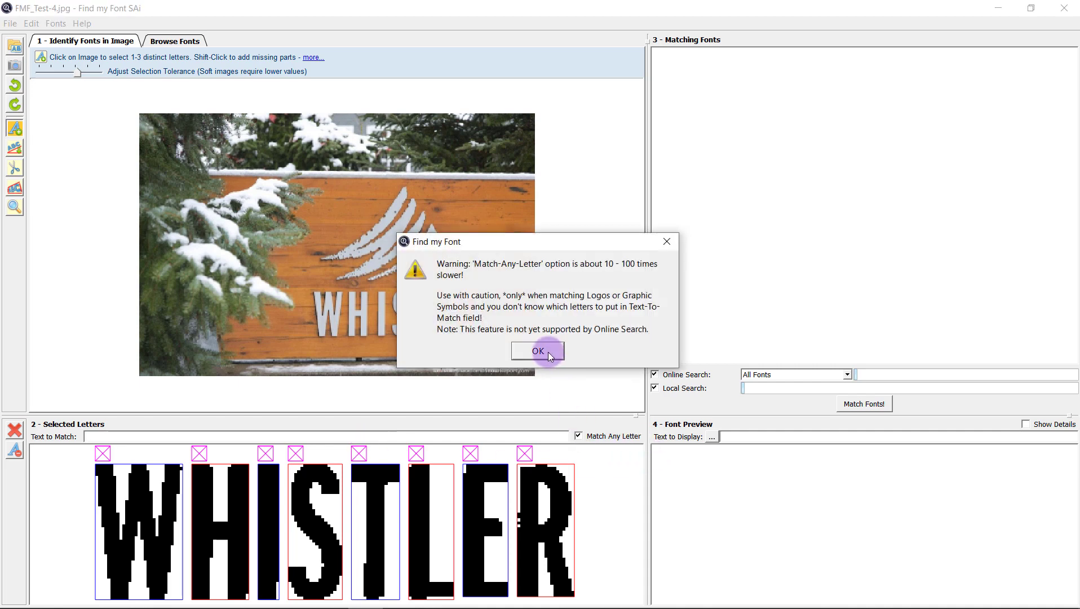
{"action": "left_click", "coordinate": [666, 242]}
{"action": "left_click", "coordinate": [578, 437]}
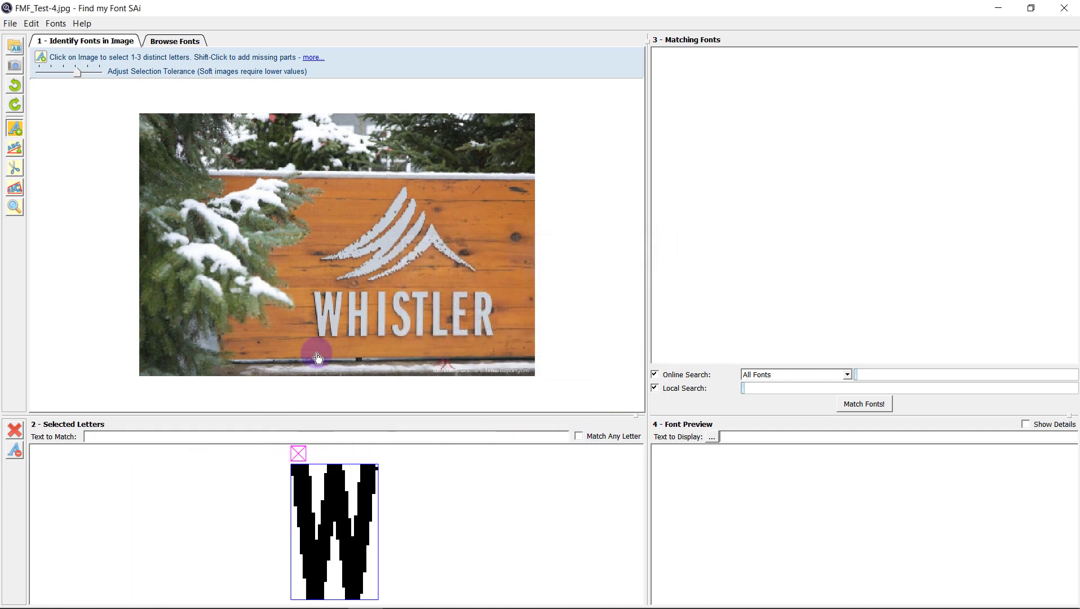
Step: Add the H, I, S, T, L, E and R and enter WHISTLER as text to match
{"action": "left_click", "coordinate": [361, 320]}
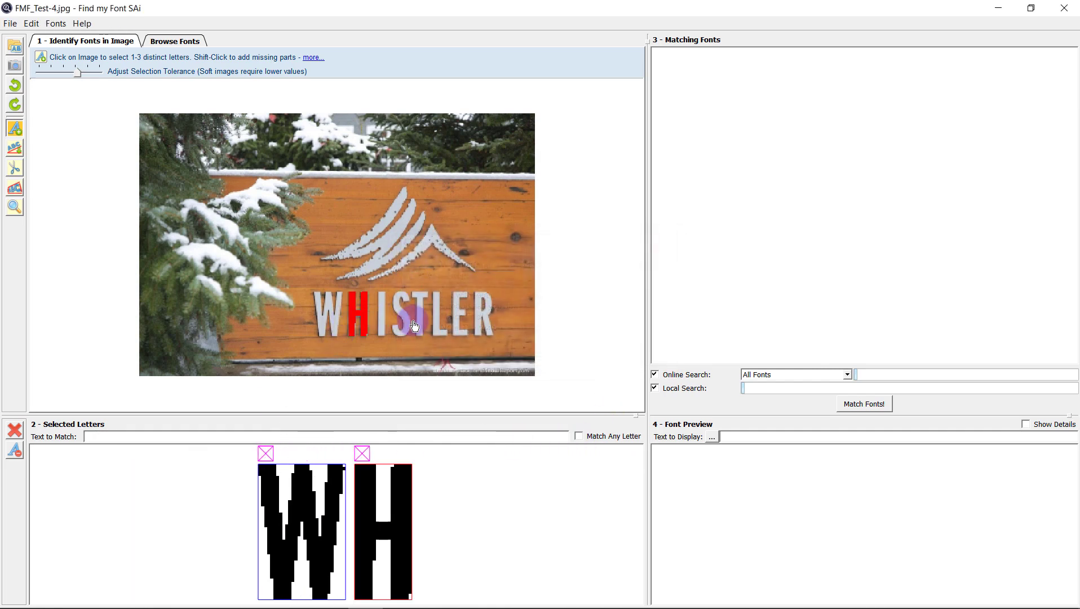
{"action": "left_click", "coordinate": [383, 317]}
{"action": "left_click", "coordinate": [403, 319]}
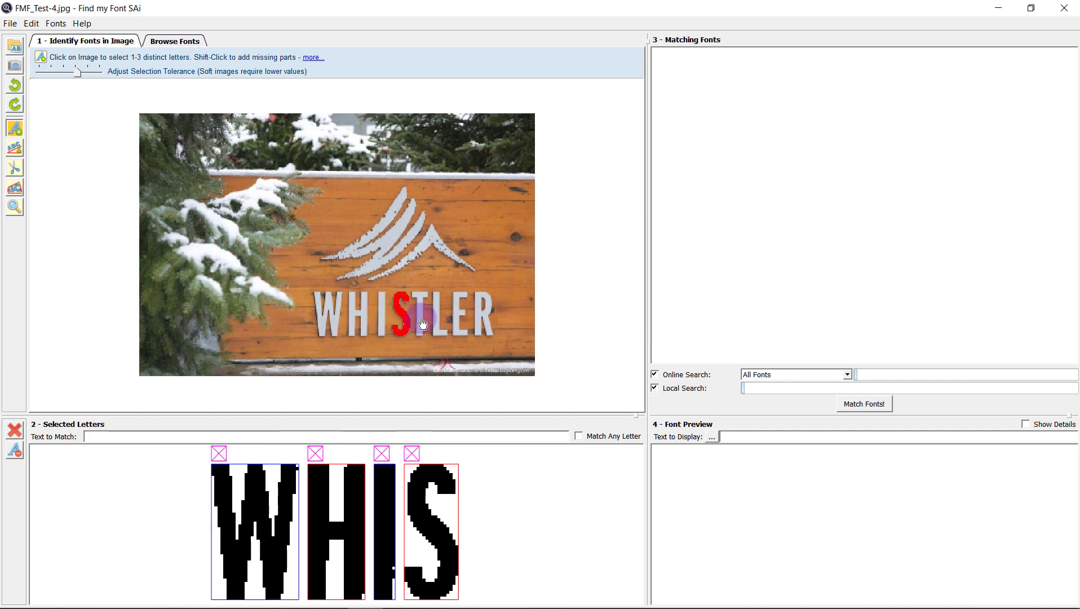
{"action": "left_click", "coordinate": [421, 322]}
{"action": "left_click", "coordinate": [444, 320]}
{"action": "left_click", "coordinate": [461, 321]}
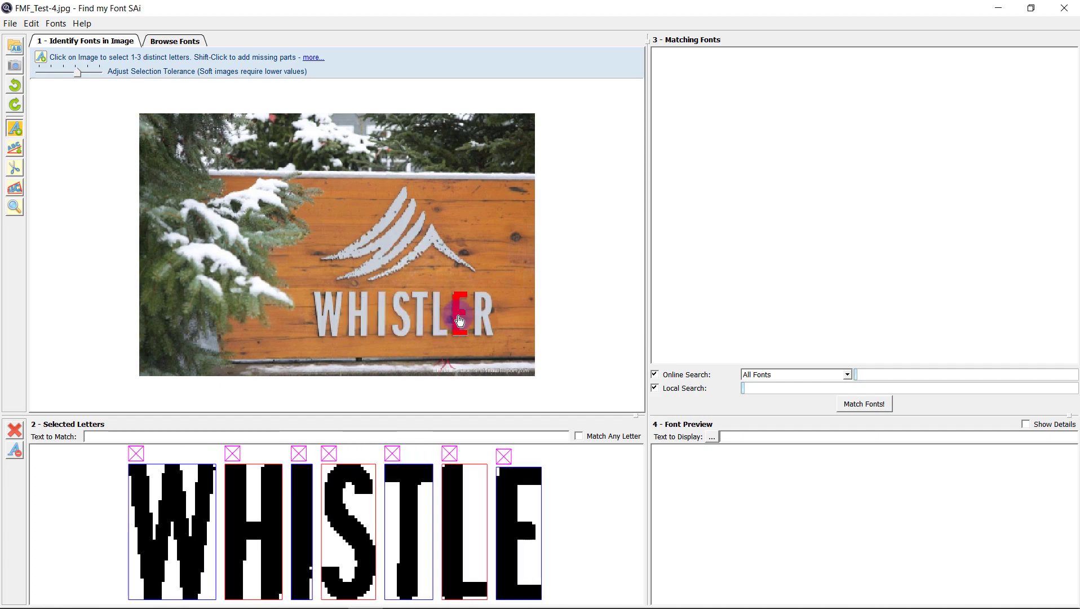
{"action": "left_click", "coordinate": [480, 322]}
{"action": "left_click", "coordinate": [282, 437]}
{"action": "type", "text": "WHISTLER"}
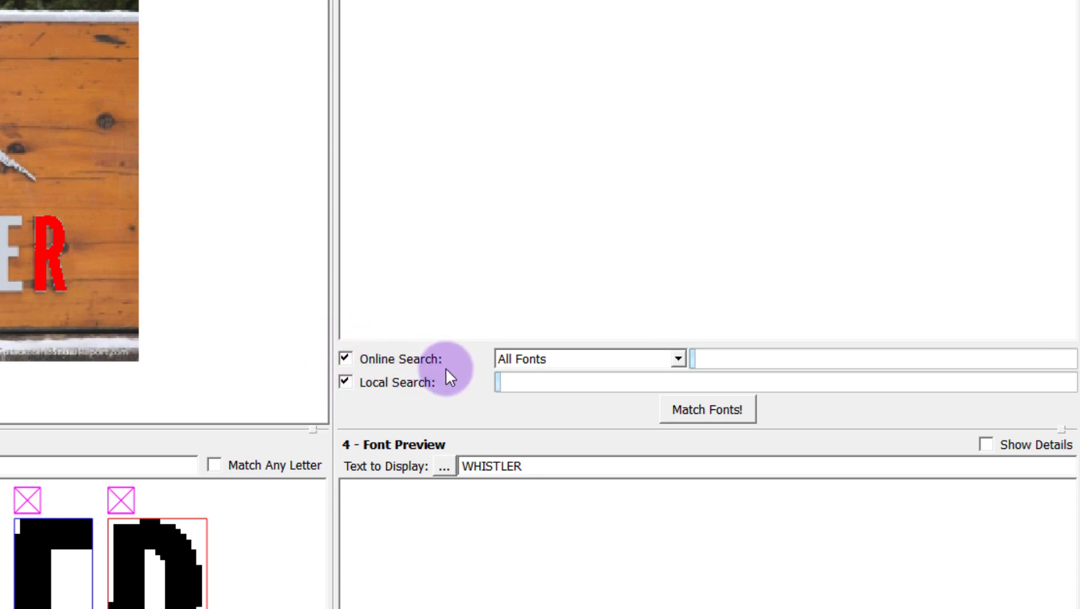
Step: Match fonts for the selected WHISTLER letters and scroll through the results
{"action": "left_click", "coordinate": [726, 410]}
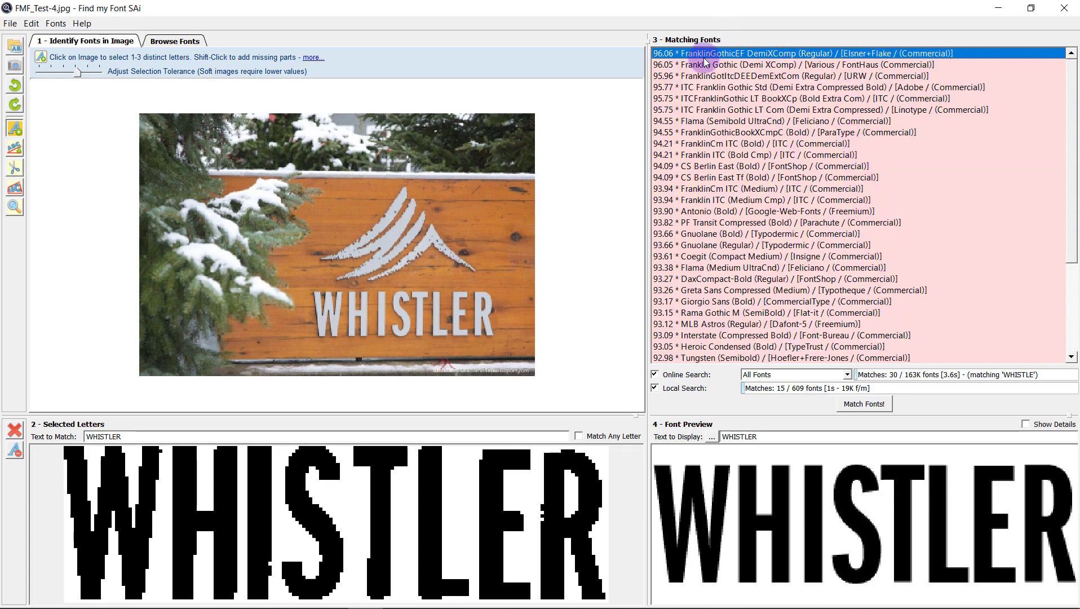
{"action": "scroll", "coordinate": [778, 136], "scroll_direction": "down", "scroll_amount": 4}
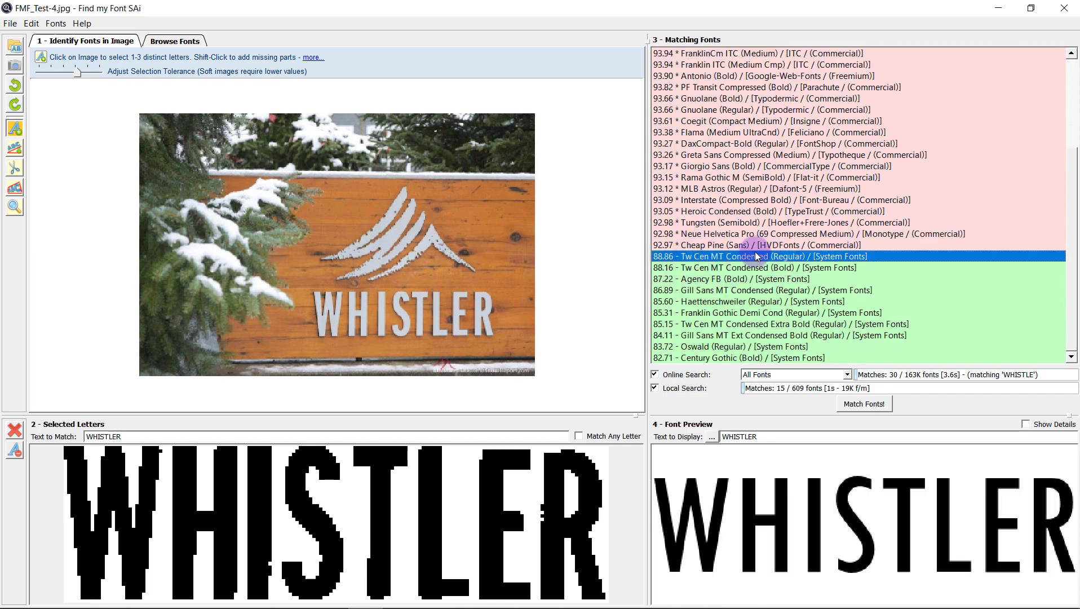
{"action": "scroll", "coordinate": [909, 254], "scroll_direction": "up", "scroll_amount": 4}
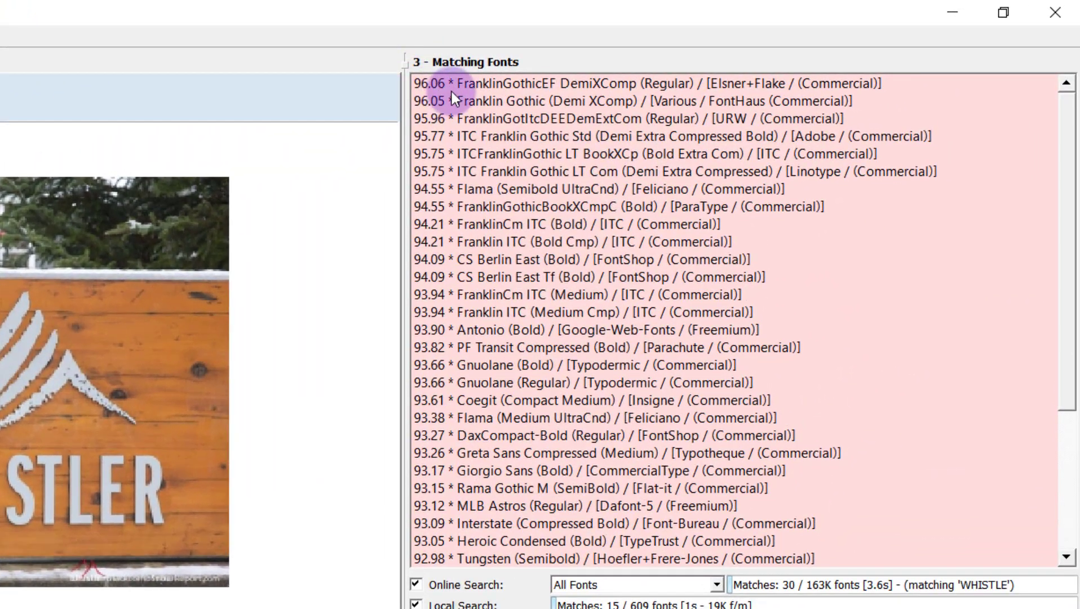
Step: Preview FranklinGothicEF and Tw Cen MT Condensed, then look up FranklinGothicEF online
{"action": "left_click", "coordinate": [433, 87]}
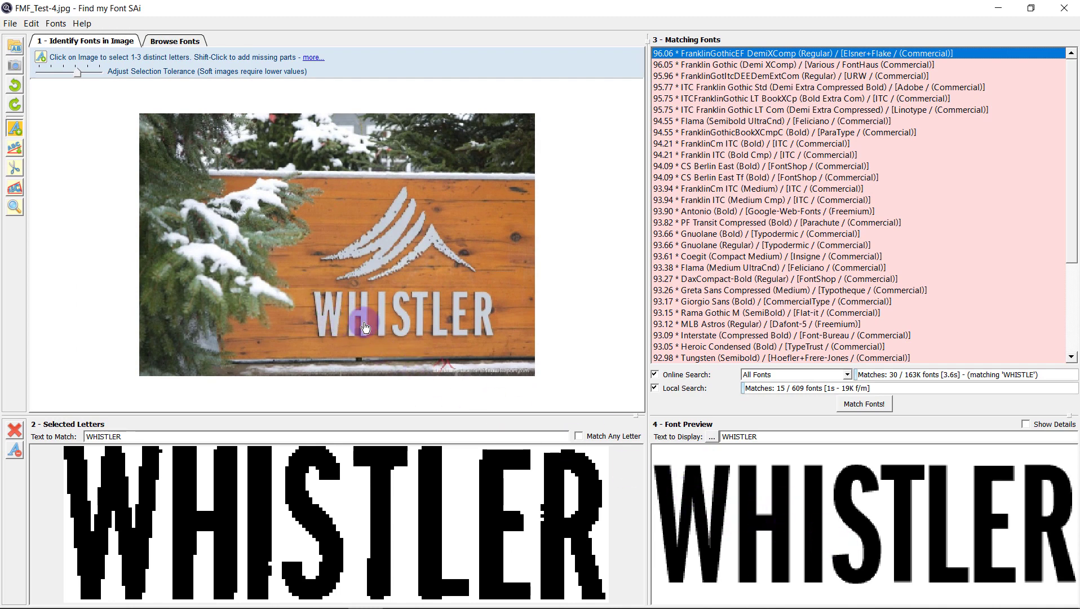
{"action": "scroll", "coordinate": [767, 179], "scroll_direction": "down", "scroll_amount": 4}
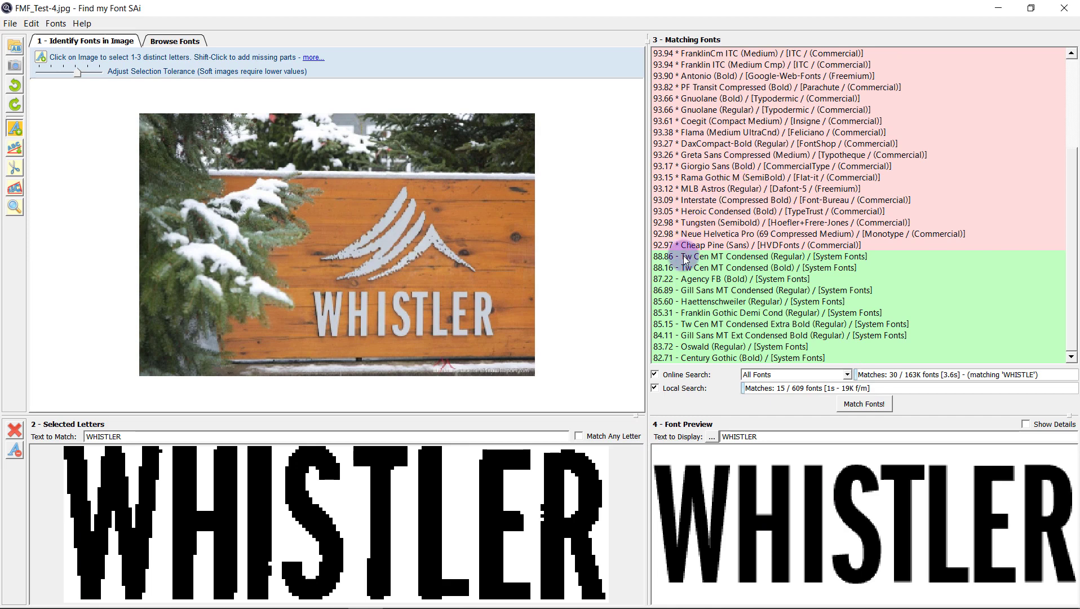
{"action": "left_click", "coordinate": [685, 258]}
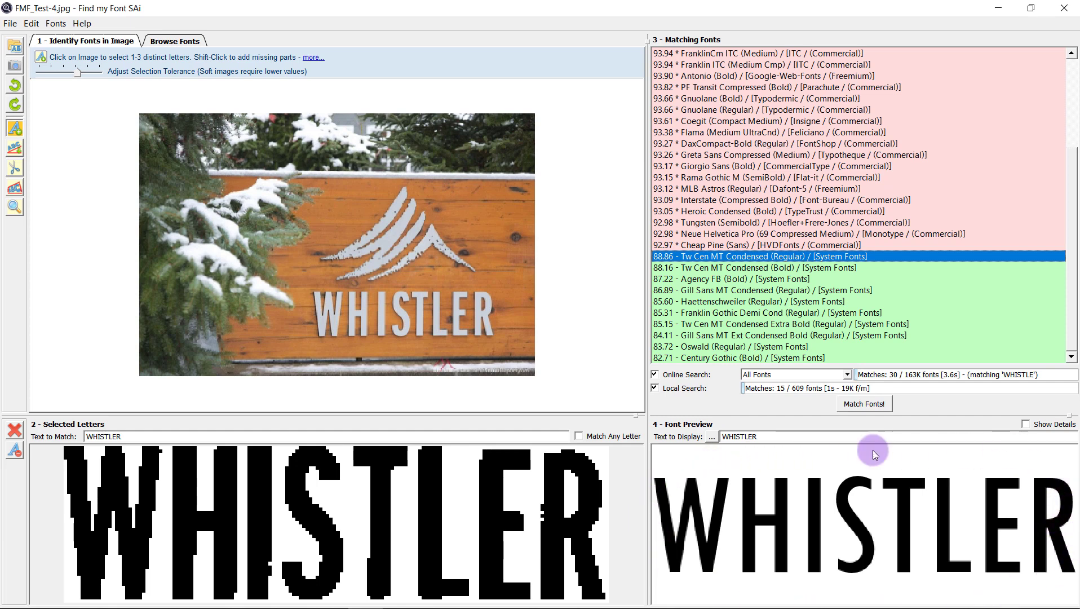
{"action": "scroll", "coordinate": [895, 246], "scroll_direction": "up", "scroll_amount": 4}
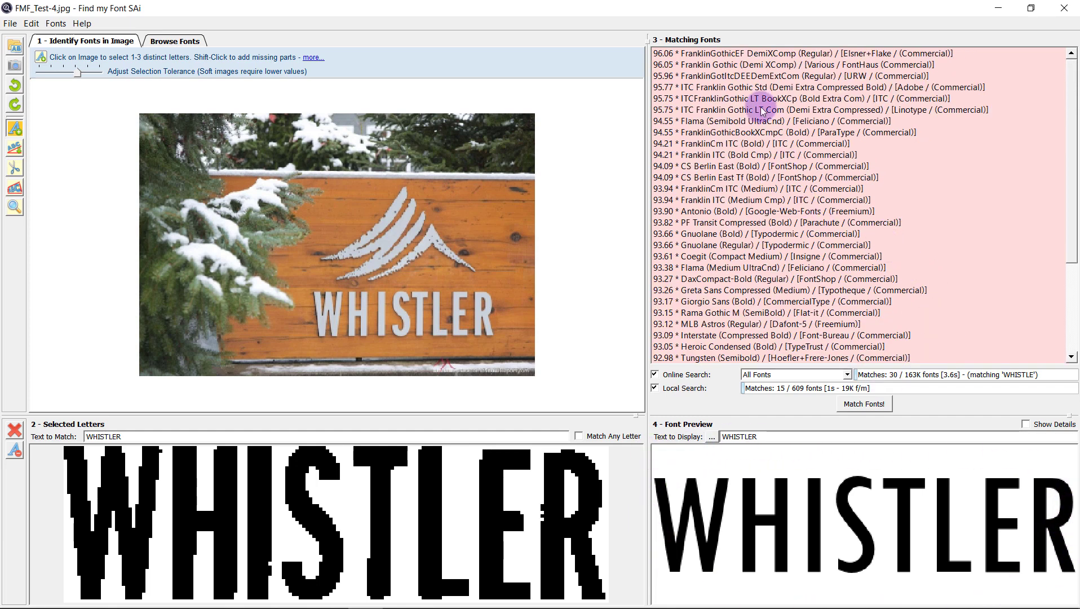
{"action": "left_click", "coordinate": [692, 55]}
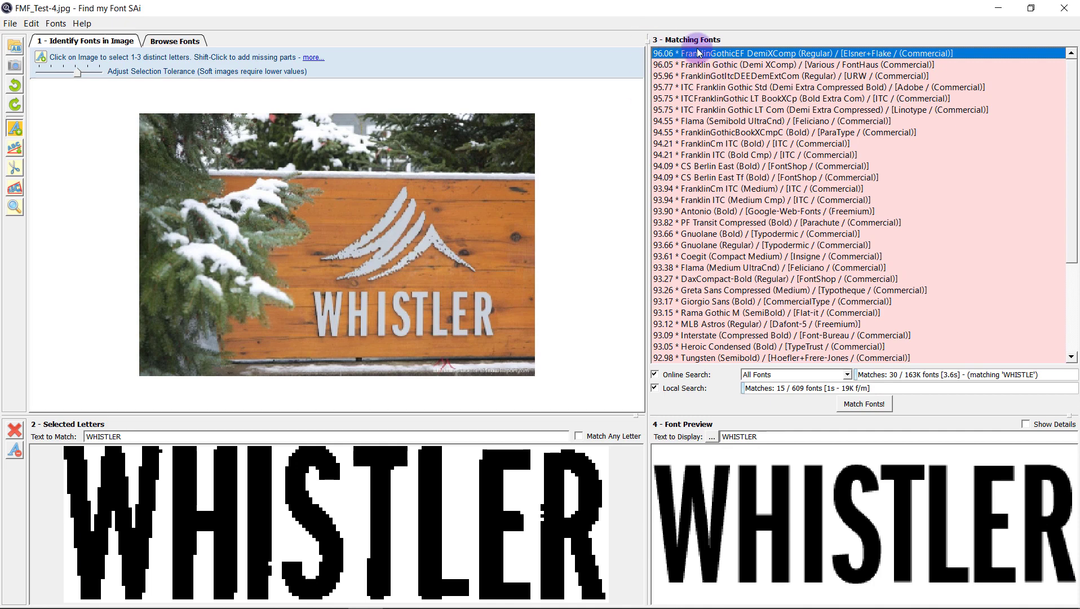
{"action": "right_click", "coordinate": [698, 52]}
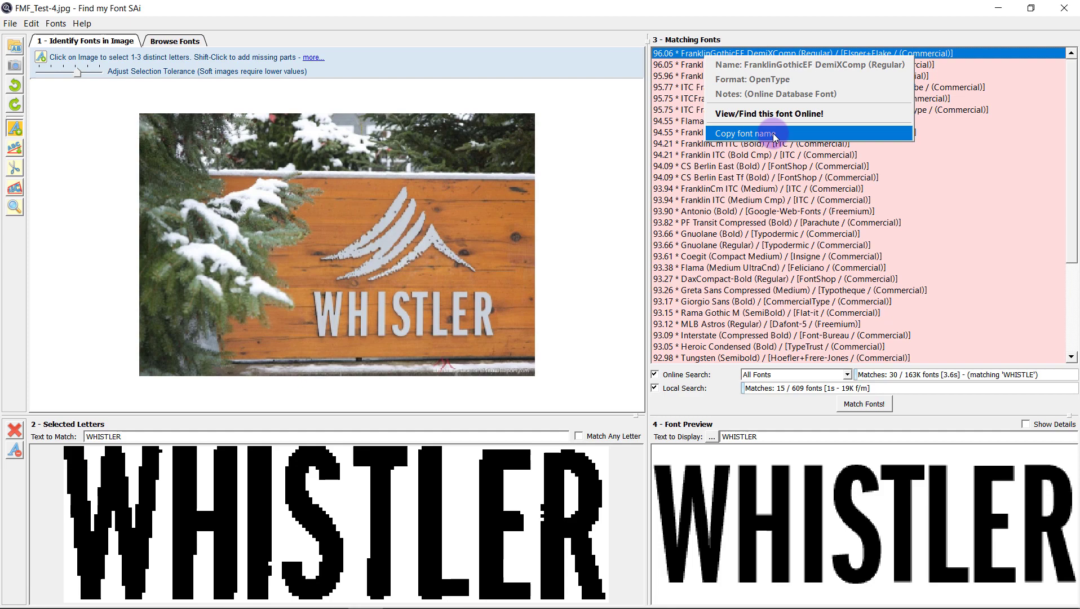
{"action": "left_click", "coordinate": [764, 116]}
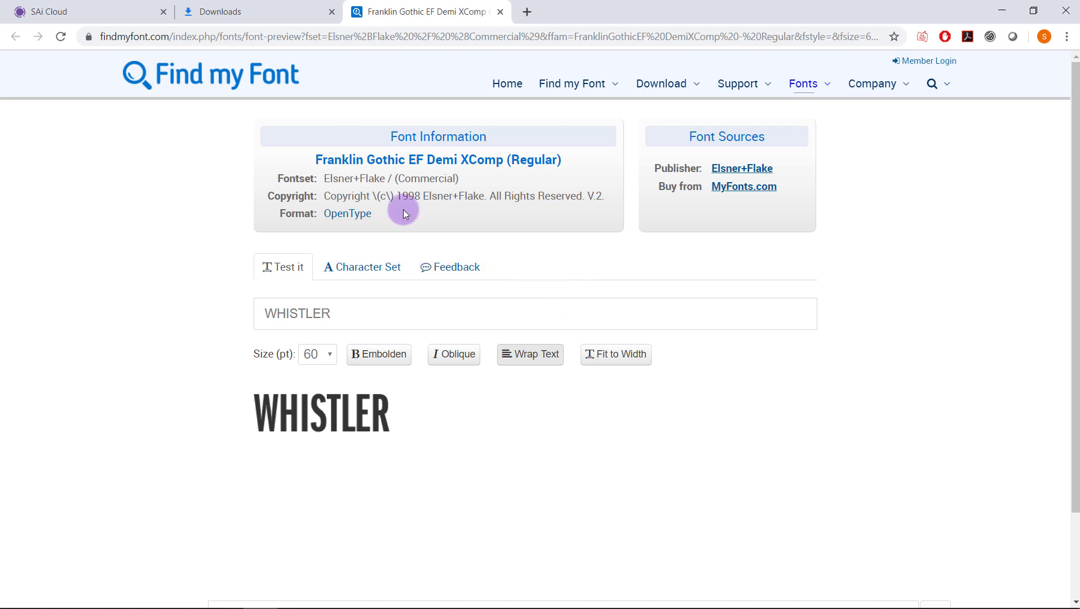
Step: View the font's full character set, then return to the Test it view
{"action": "left_click", "coordinate": [347, 273]}
{"action": "scroll", "coordinate": [515, 339], "scroll_direction": "down", "scroll_amount": 1}
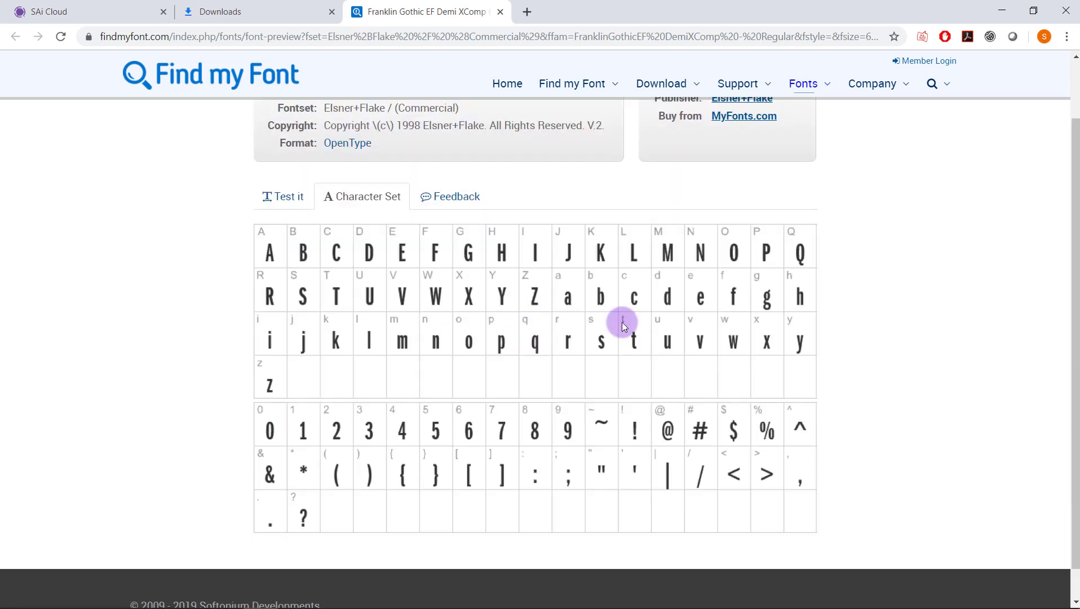
{"action": "left_click", "coordinate": [288, 197]}
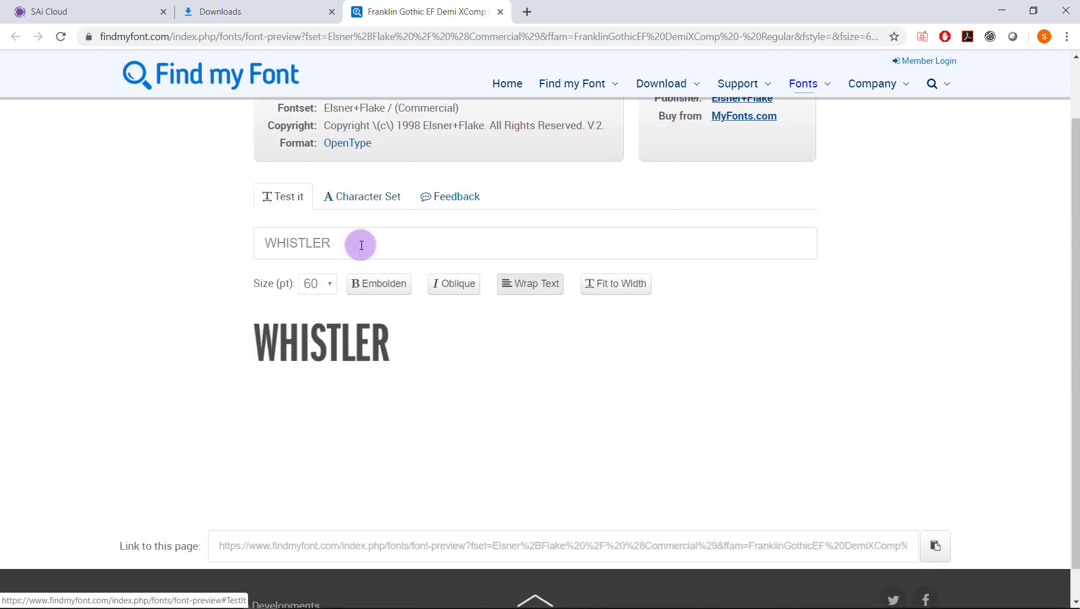
Step: Preview CUSTOM SIGN and toggle Embolden and Oblique on and off
{"action": "left_click_drag", "start_coordinate": [360, 243], "coordinate": [190, 238]}
{"action": "type", "text": "CUSTOM SIGN"}
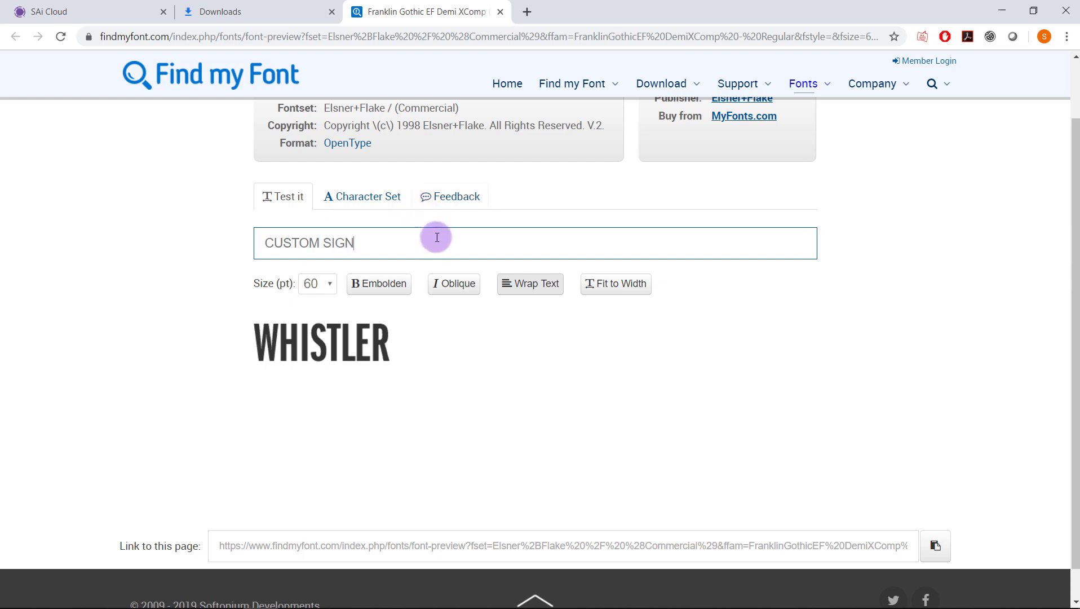
{"action": "left_click", "coordinate": [405, 261]}
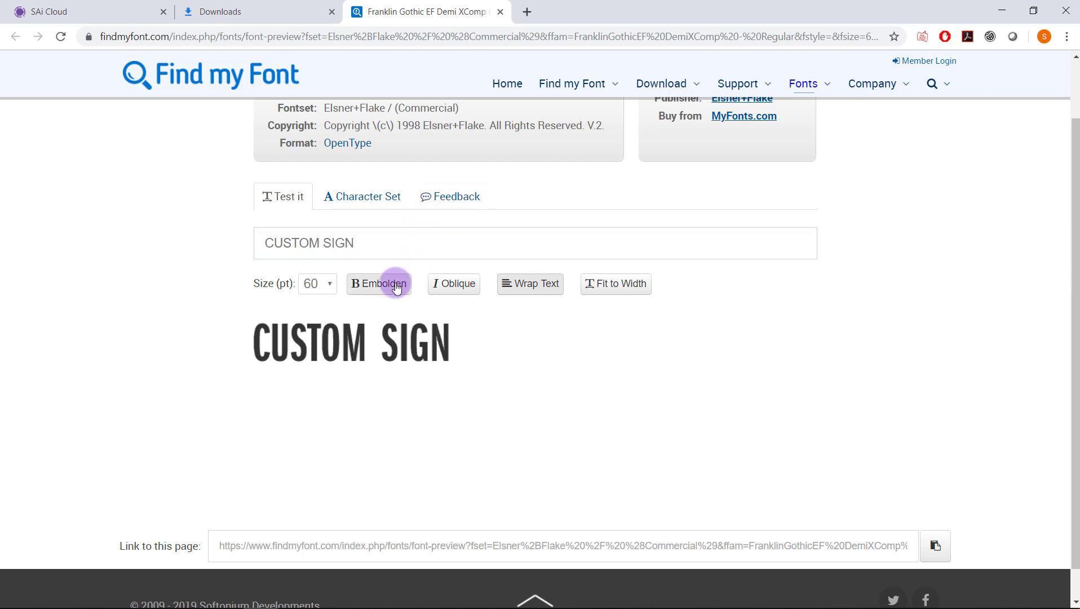
{"action": "left_click", "coordinate": [397, 287]}
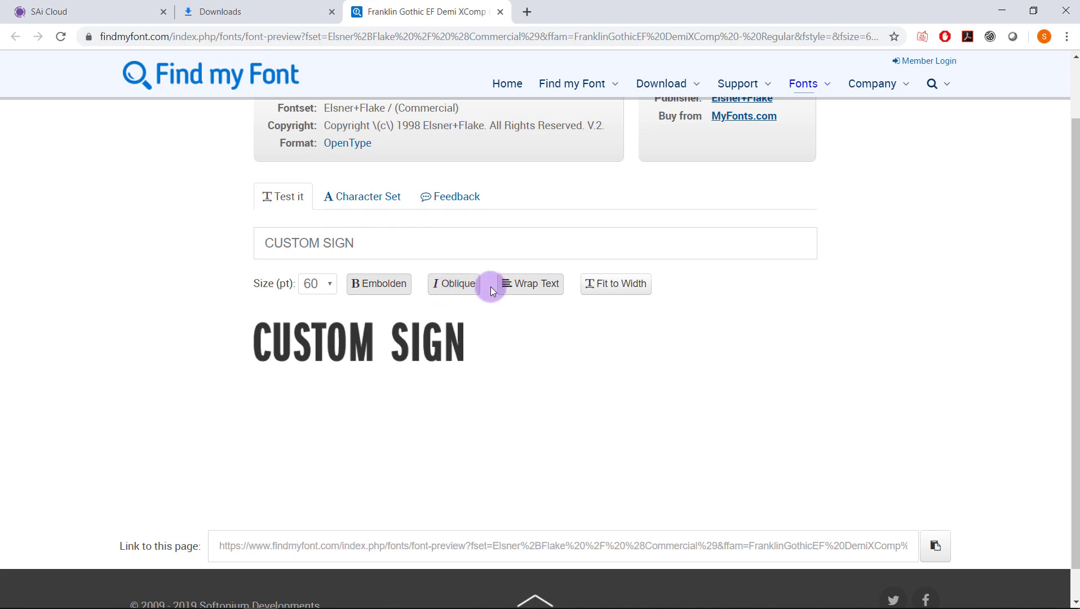
{"action": "left_click", "coordinate": [550, 288]}
{"action": "left_click", "coordinate": [453, 284]}
{"action": "left_click", "coordinate": [389, 287]}
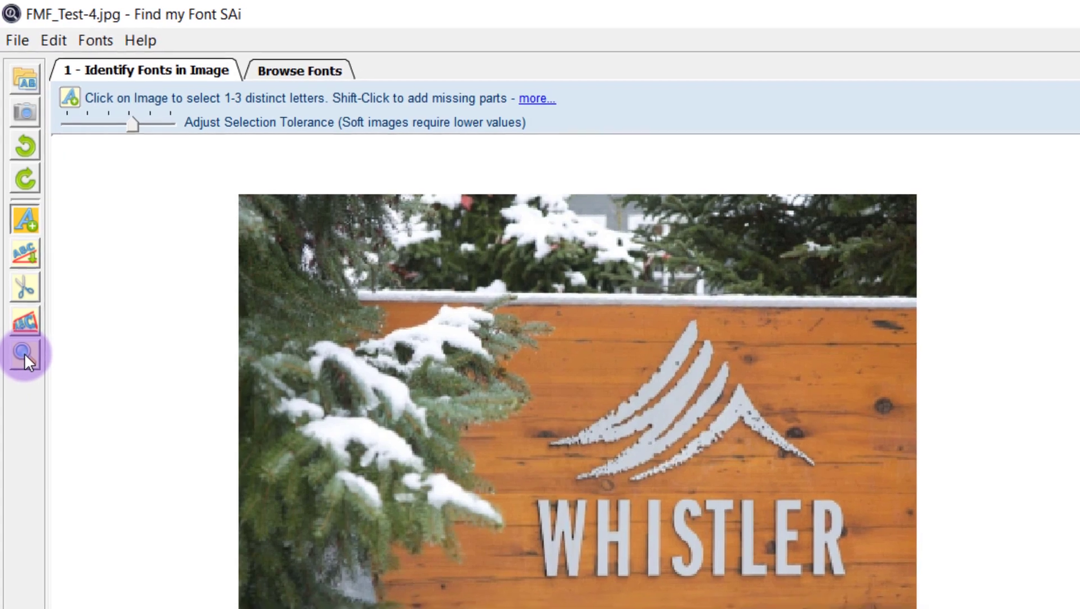
Step: Zoom repeatedly into the WHISTLER lettering, then back out to the whole sign
{"action": "left_click", "coordinate": [25, 357]}
{"action": "left_click", "coordinate": [544, 451]}
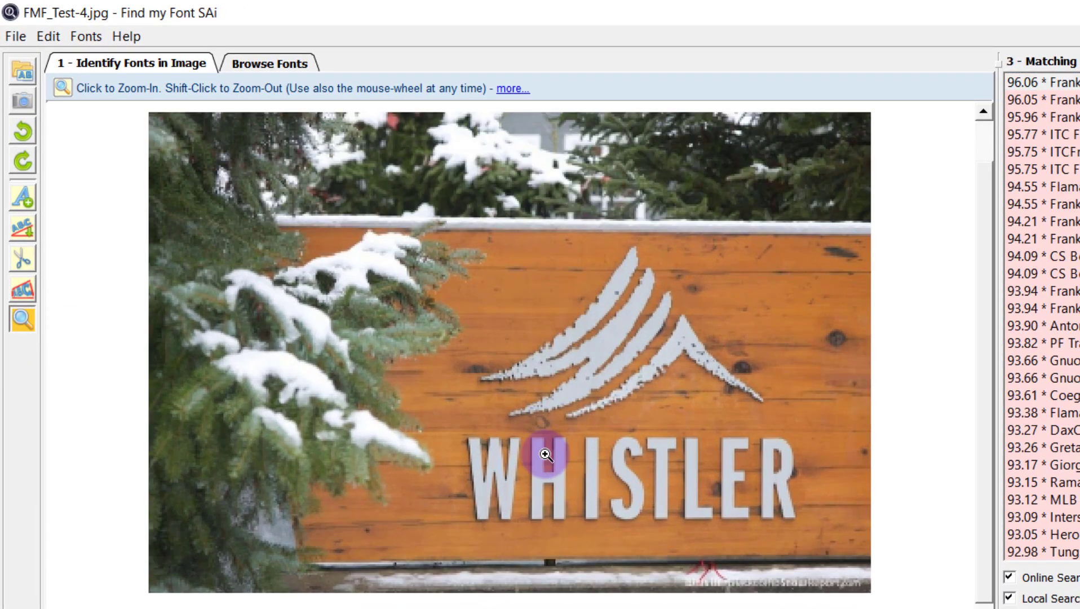
{"action": "left_click", "coordinate": [546, 462]}
{"action": "left_click", "coordinate": [545, 464]}
{"action": "left_click", "coordinate": [530, 484]}
{"action": "left_click", "coordinate": [535, 484]}
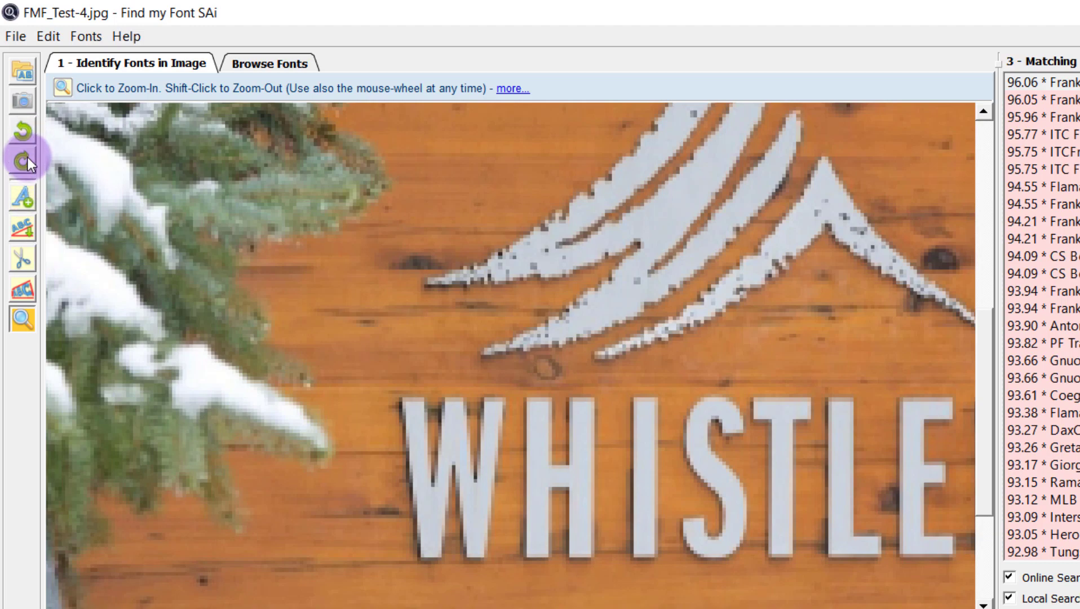
{"action": "left_click", "coordinate": [272, 281], "text": "shift"}
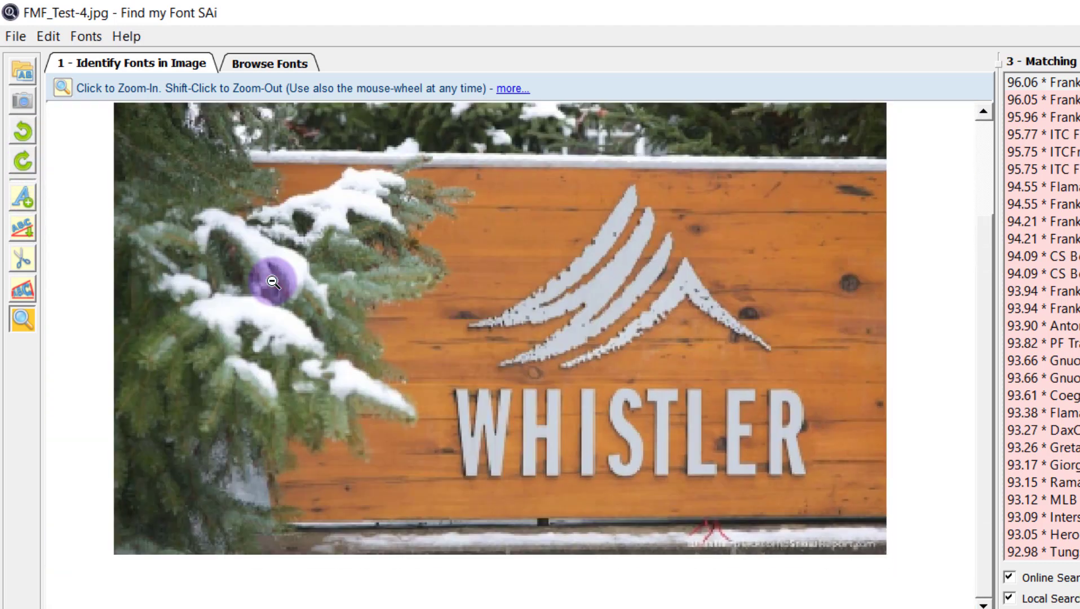
Step: Rotate the photo four quarter turns clockwise, then three quarter turns counter-clockwise
{"action": "left_click", "coordinate": [25, 167]}
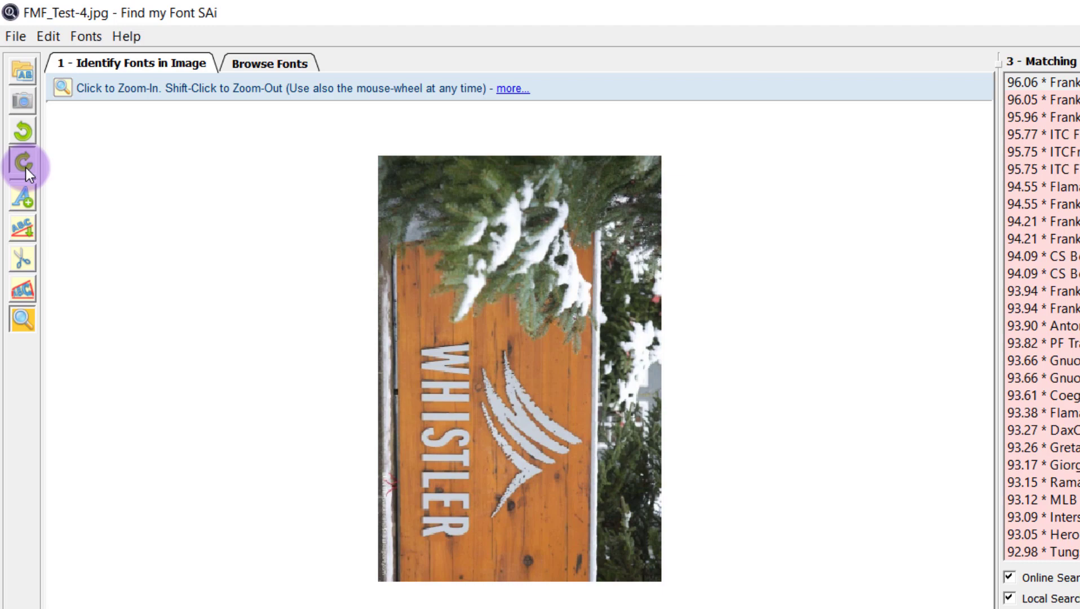
{"action": "left_click", "coordinate": [26, 167]}
{"action": "left_click", "coordinate": [26, 167]}
{"action": "left_click", "coordinate": [26, 167]}
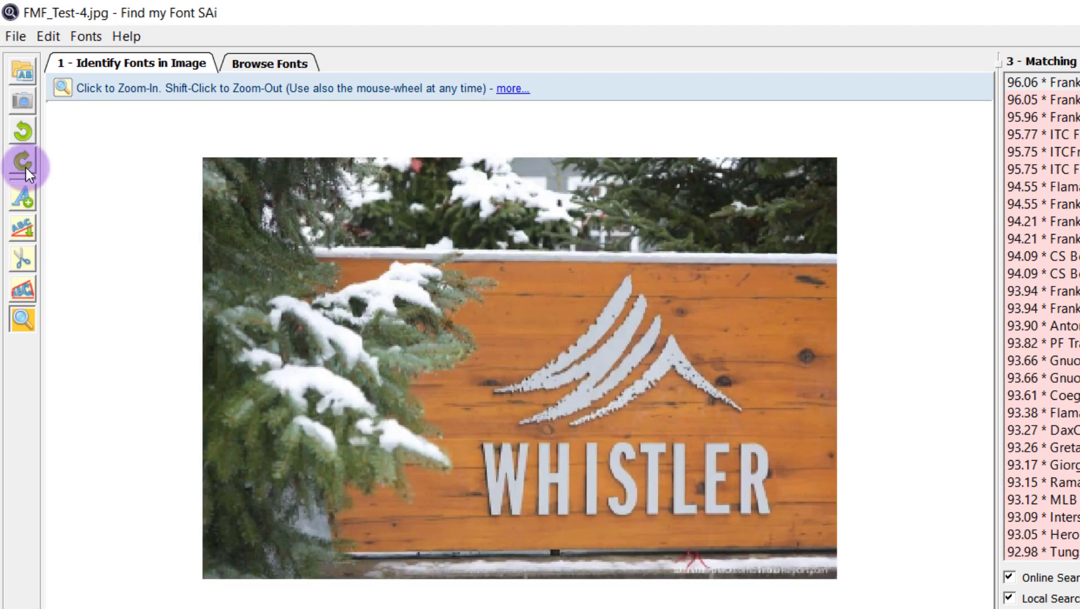
{"action": "left_click", "coordinate": [25, 134]}
{"action": "left_click", "coordinate": [25, 134]}
{"action": "left_click", "coordinate": [26, 134]}
{"action": "left_click", "coordinate": [25, 134]}
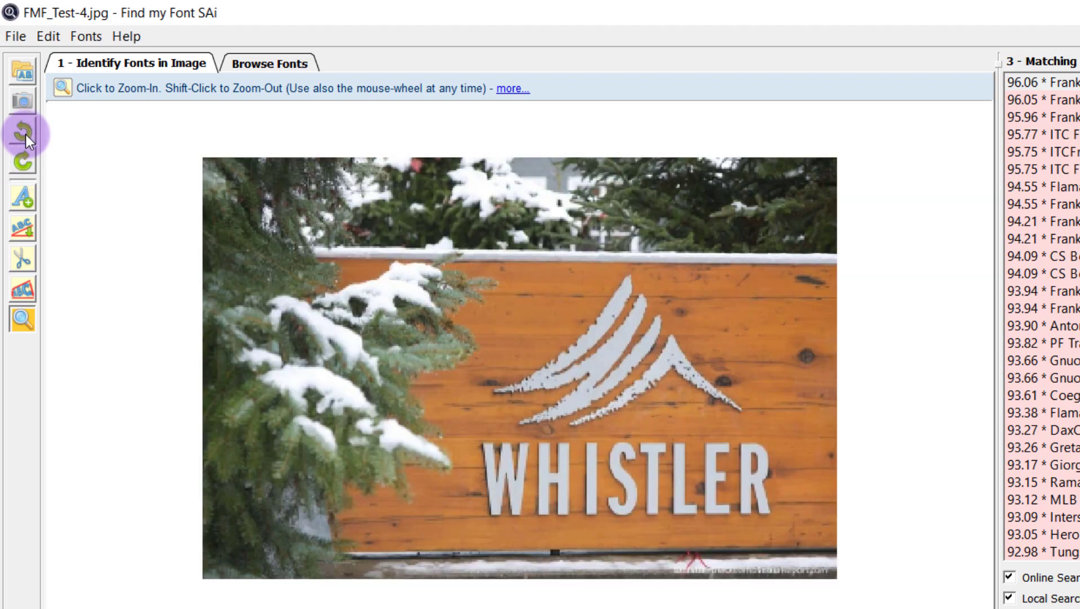
Step: Open FMF_Test-2.png and select the C, o, m, i and c of Comic
{"action": "left_click", "coordinate": [24, 78]}
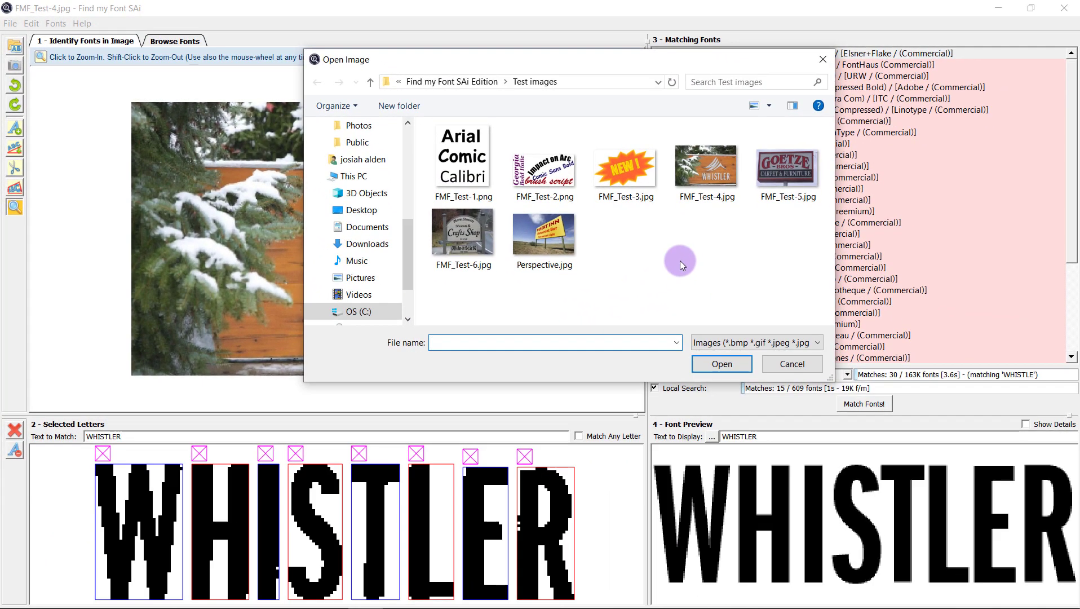
{"action": "double_click", "coordinate": [544, 169]}
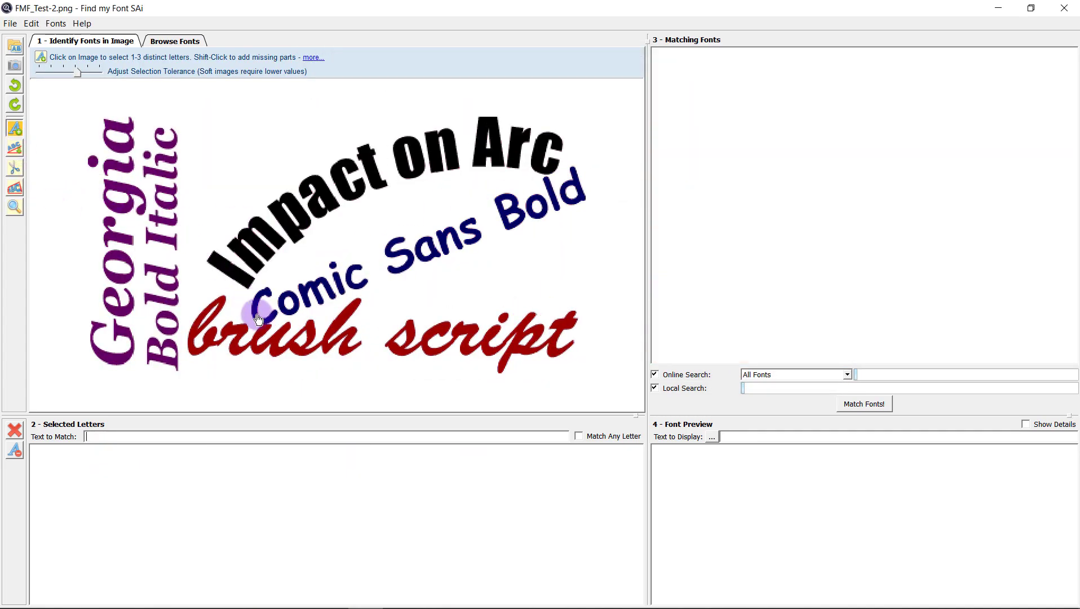
{"action": "left_click", "coordinate": [258, 317]}
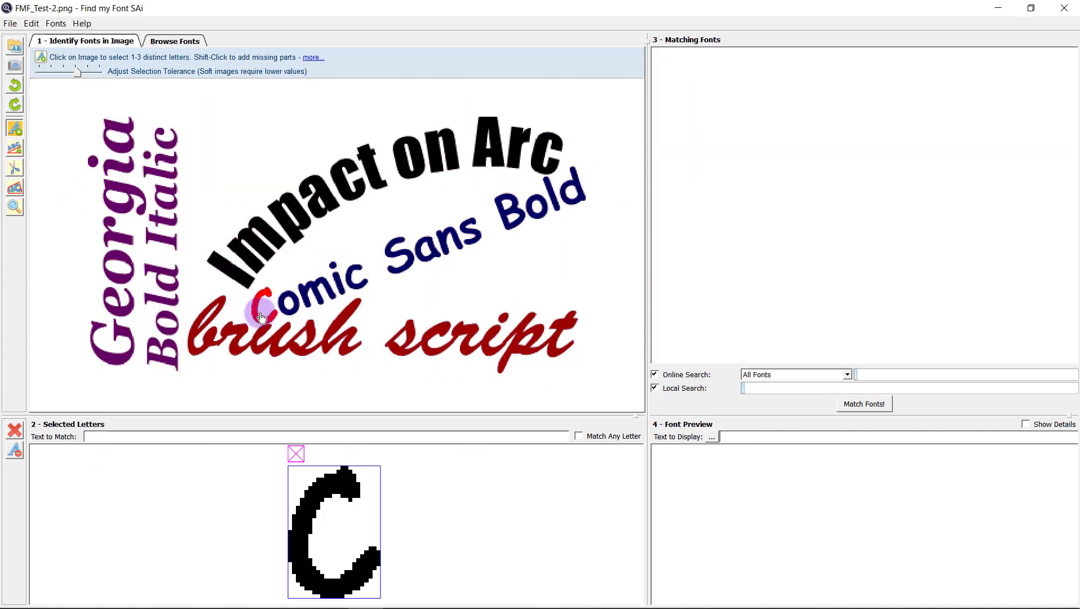
{"action": "left_click", "coordinate": [293, 315]}
{"action": "left_click", "coordinate": [316, 291]}
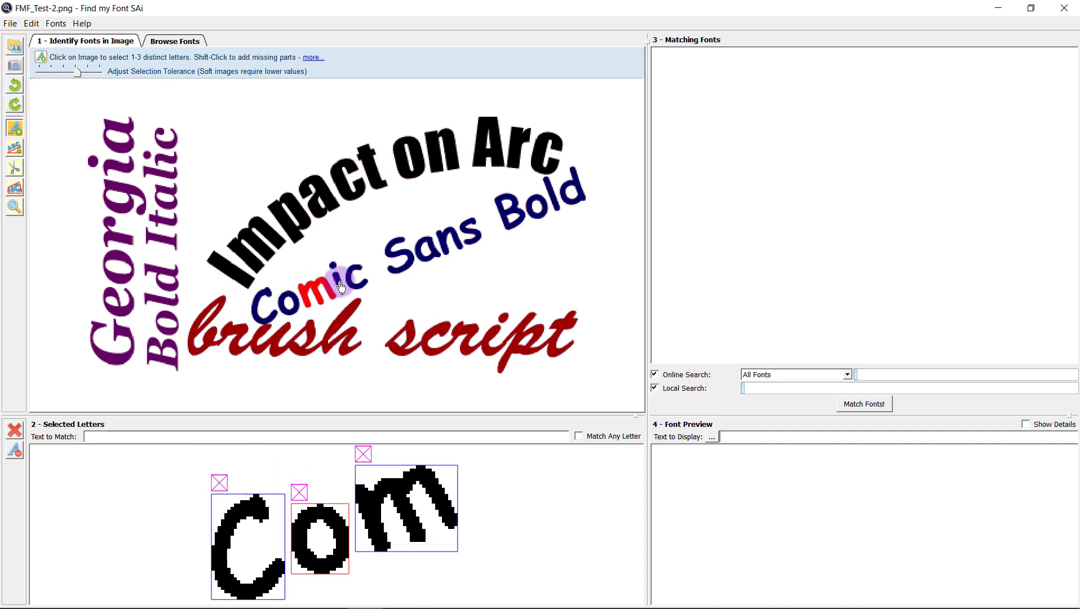
{"action": "left_click", "coordinate": [341, 287]}
{"action": "left_click", "coordinate": [351, 284]}
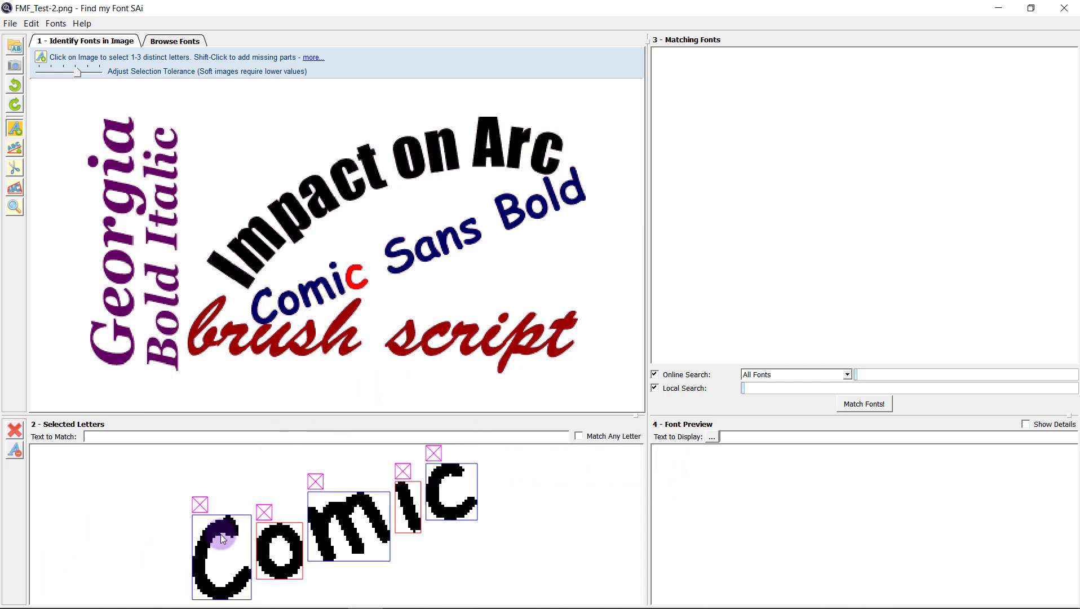
Step: Remove all five Comic letters from the selected letters
{"action": "left_click", "coordinate": [434, 453]}
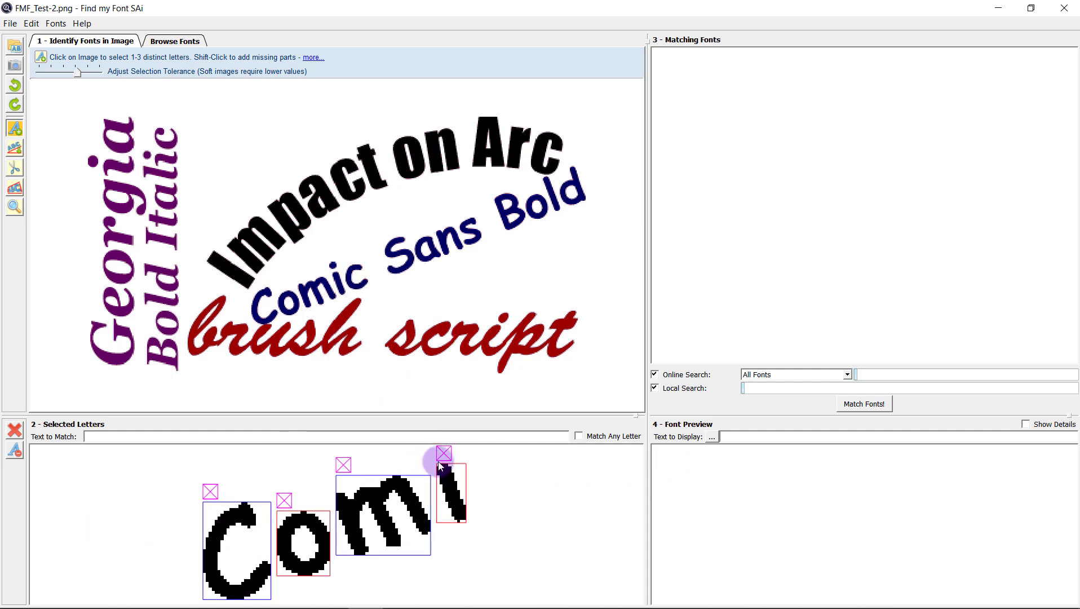
{"action": "left_click", "coordinate": [441, 457]}
{"action": "left_click", "coordinate": [364, 452]}
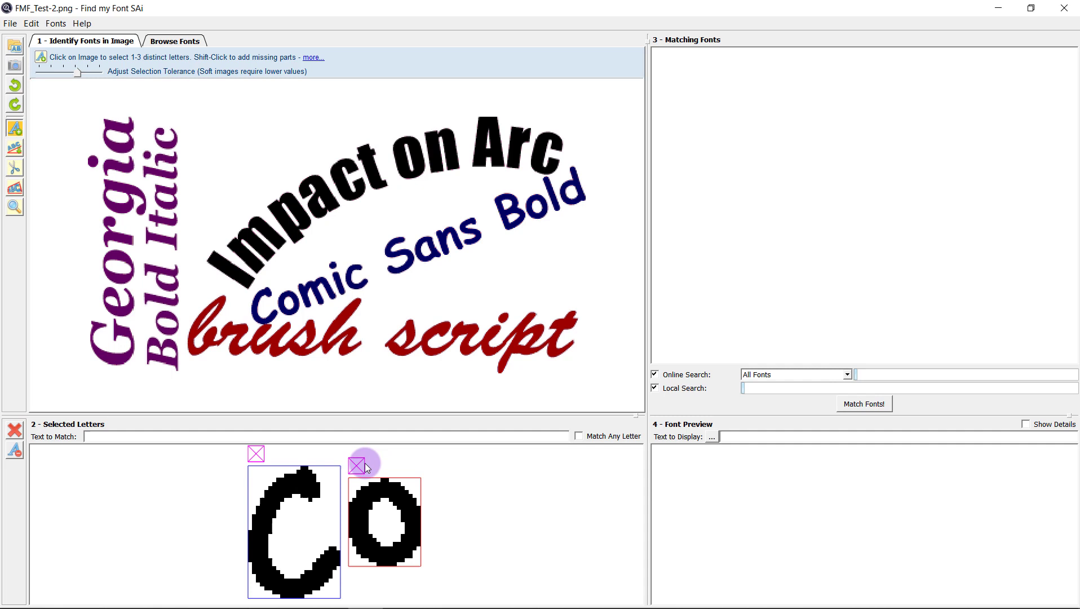
{"action": "left_click", "coordinate": [260, 455]}
{"action": "left_click", "coordinate": [292, 453]}
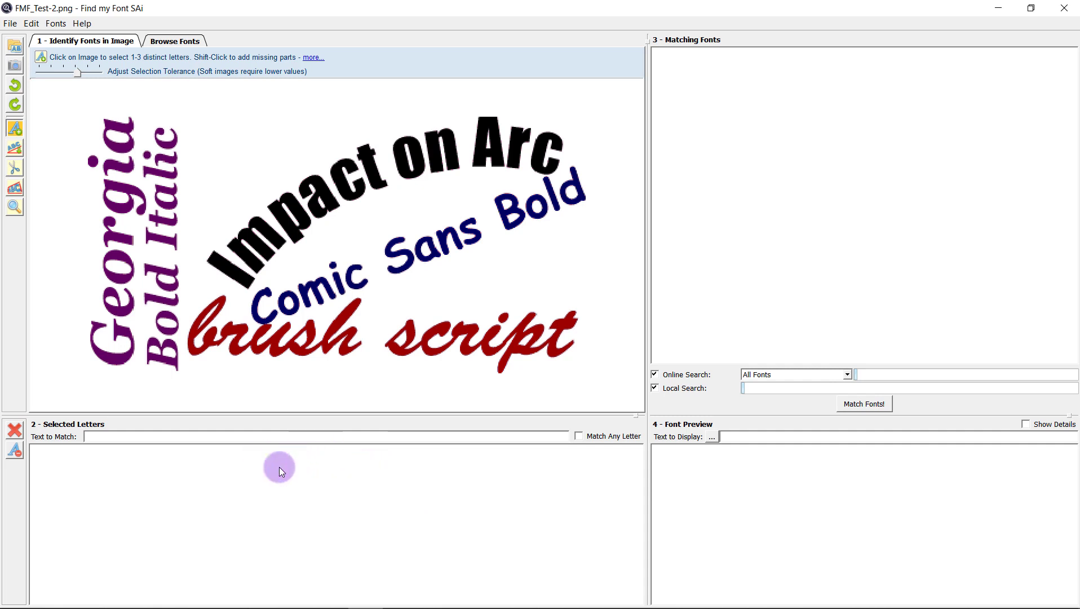
Step: Draw a Horizontalize baseline along the Bold Italic text, then redraw it to level the lines
{"action": "left_click", "coordinate": [14, 149]}
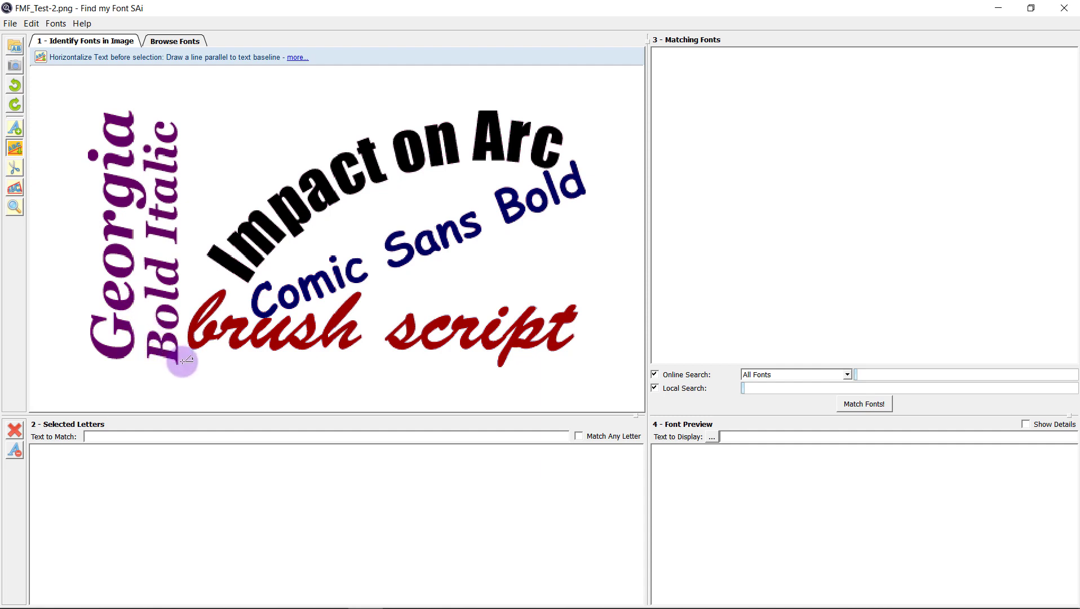
{"action": "left_click_drag", "start_coordinate": [182, 361], "coordinate": [183, 116]}
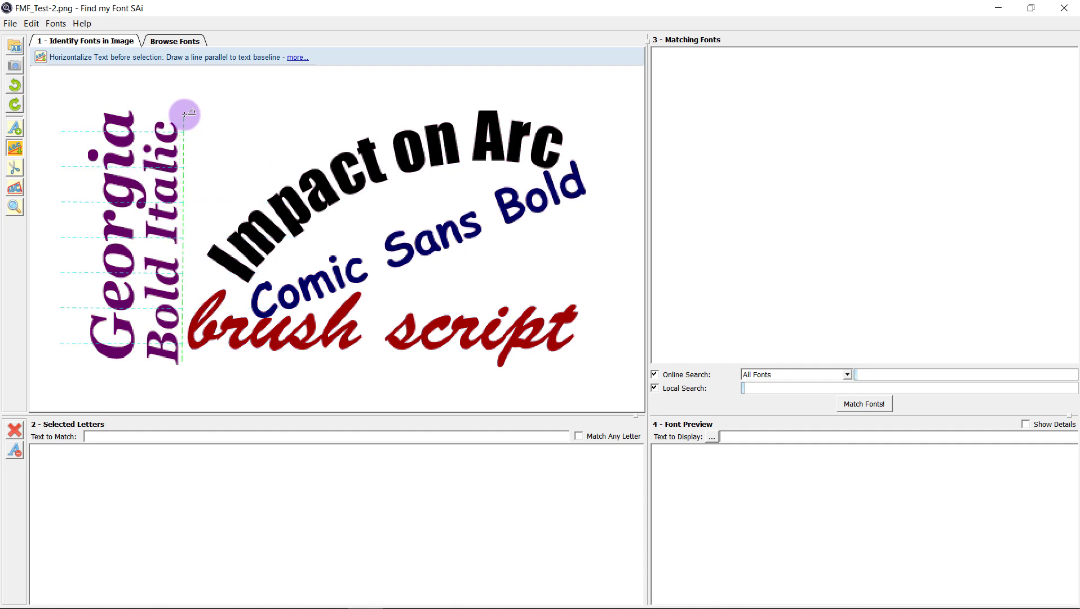
{"action": "left_click_drag", "start_coordinate": [186, 115], "coordinate": [186, 114]}
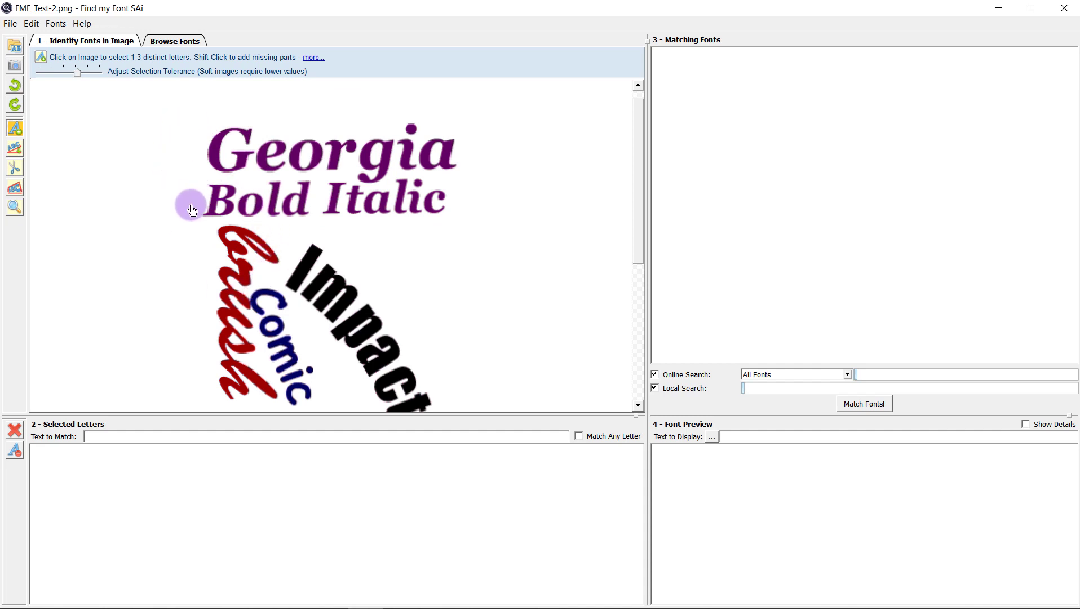
{"action": "scroll", "coordinate": [289, 212], "scroll_direction": "up", "scroll_amount": 2}
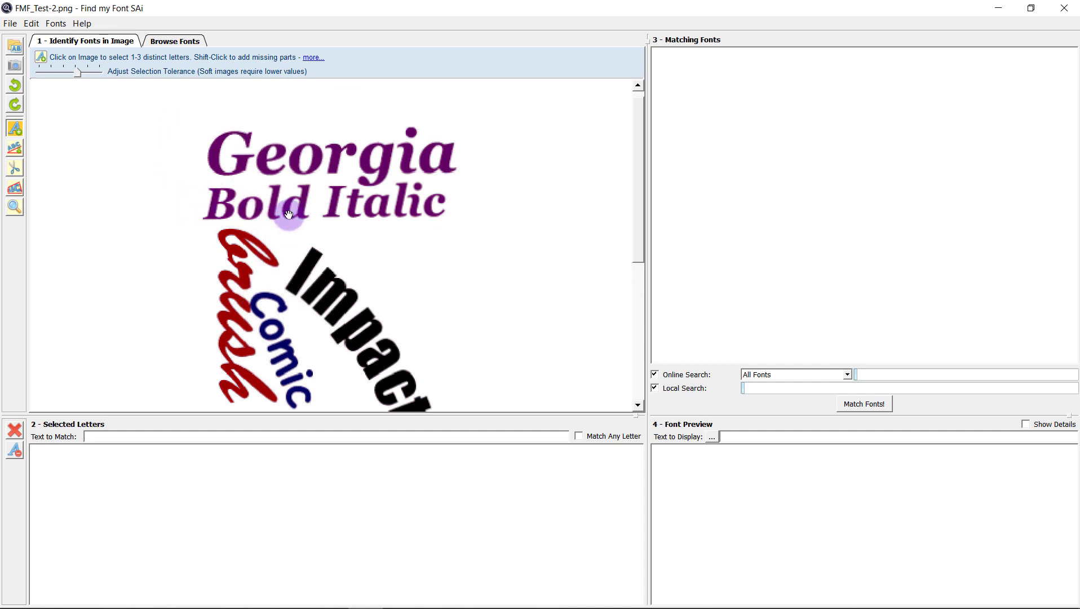
{"action": "left_click", "coordinate": [19, 148]}
{"action": "mouse_move", "coordinate": [194, 212]}
{"action": "left_mouse_down"}
{"action": "mouse_move", "coordinate": [442, 213]}
{"action": "mouse_move", "coordinate": [458, 191]}
{"action": "mouse_move", "coordinate": [476, 204]}
{"action": "left_mouse_up"}
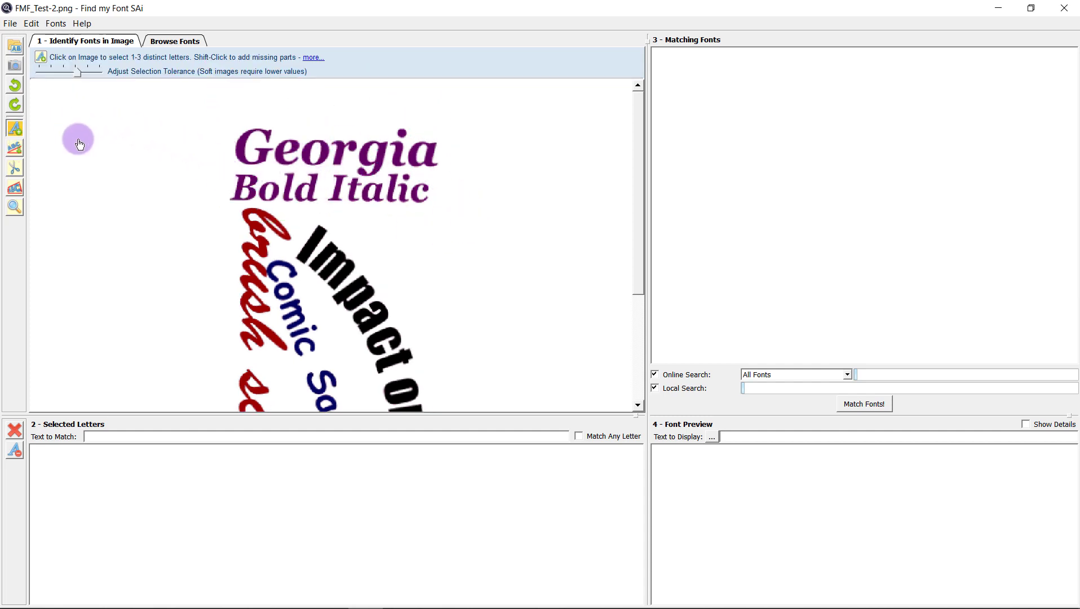
Step: Select the eight letters B, o, l, d, I, t, a, l, then move to the Text to Match field
{"action": "left_click", "coordinate": [241, 193]}
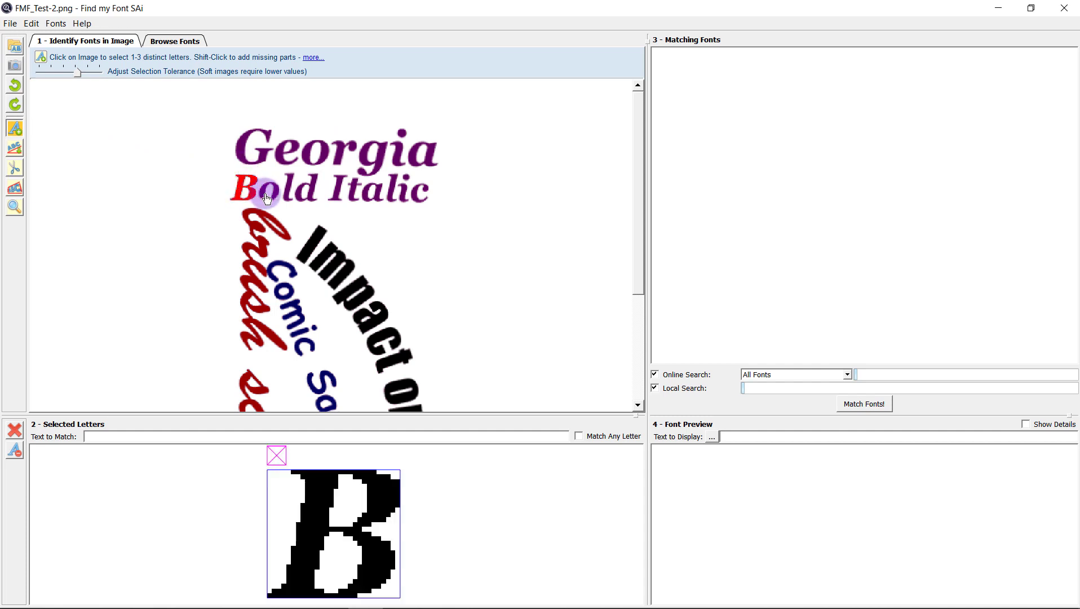
{"action": "left_click", "coordinate": [272, 194]}
{"action": "left_click", "coordinate": [288, 198]}
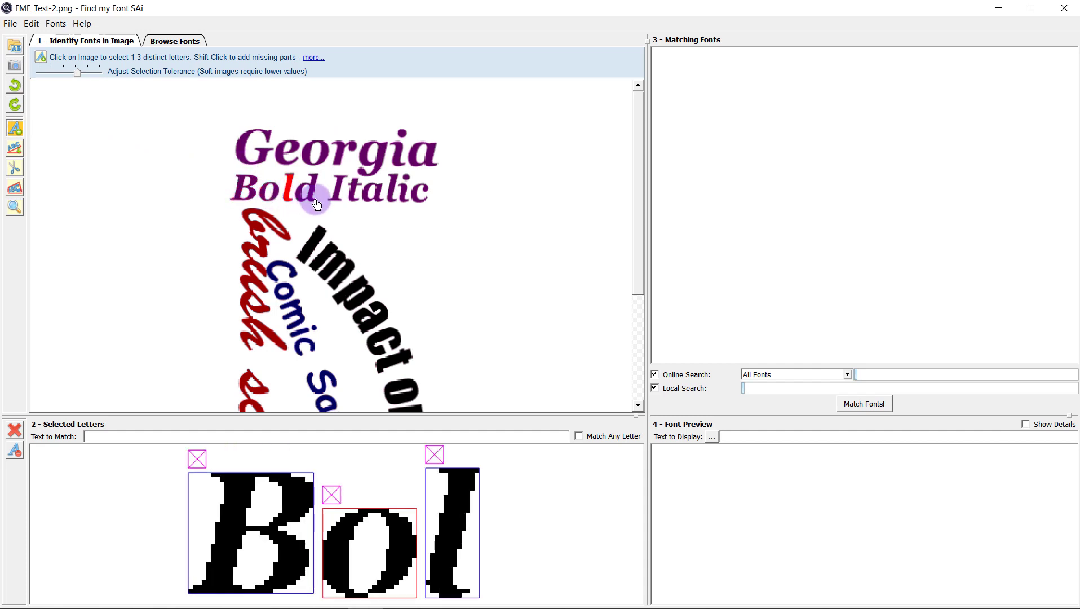
{"action": "left_click", "coordinate": [307, 193]}
{"action": "left_click", "coordinate": [338, 192]}
{"action": "left_click", "coordinate": [353, 197]}
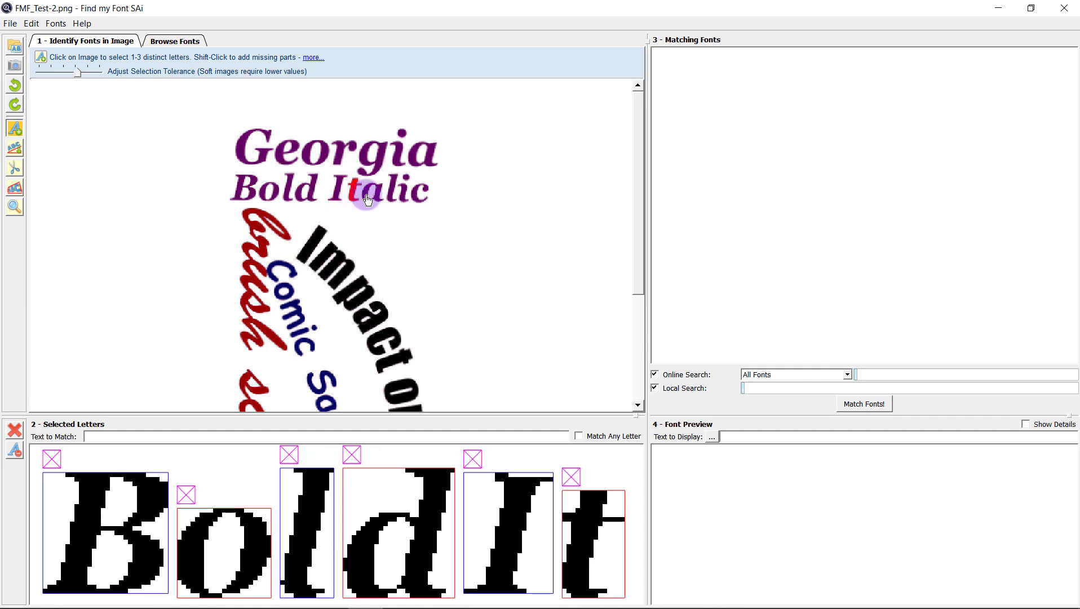
{"action": "left_click", "coordinate": [378, 194]}
{"action": "left_click", "coordinate": [391, 193]}
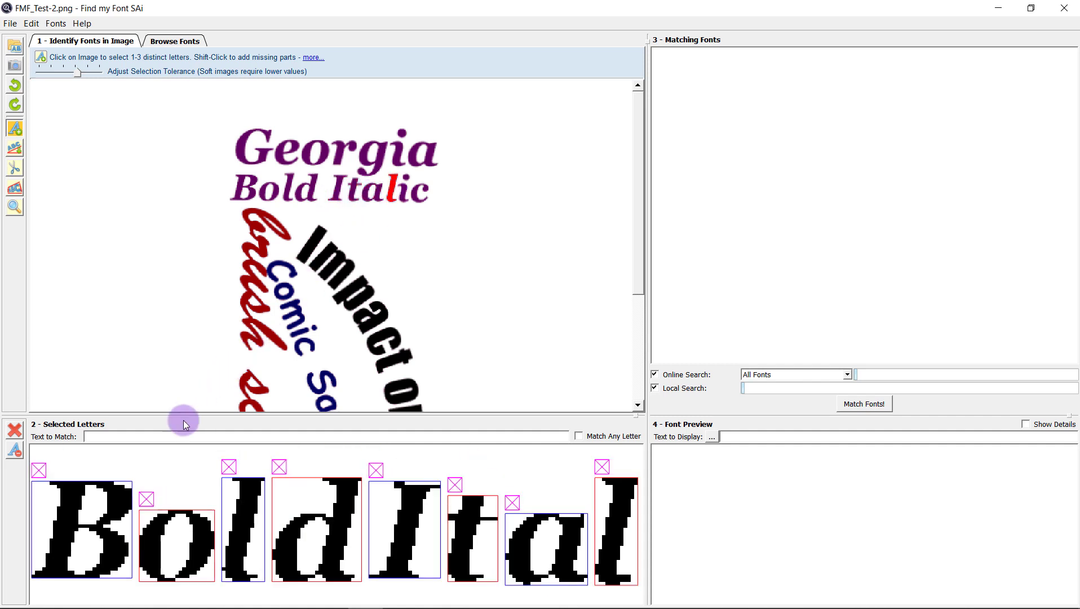
{"action": "left_click", "coordinate": [153, 438]}
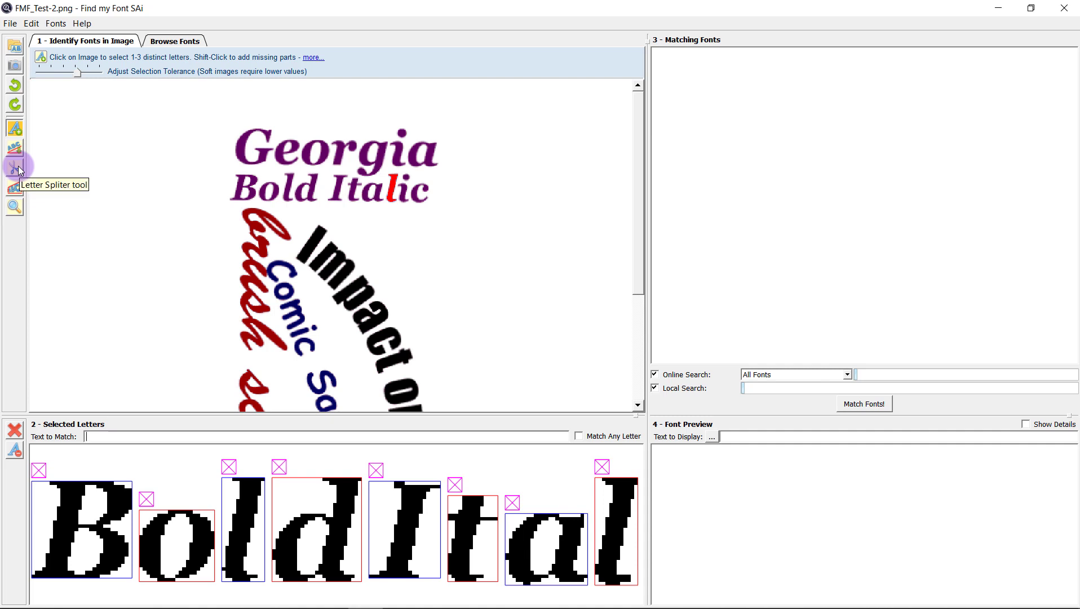
Step: Open the Crafts Shop sign image FMF_Test-6.jpg and zoom in on it
{"action": "left_click", "coordinate": [17, 51]}
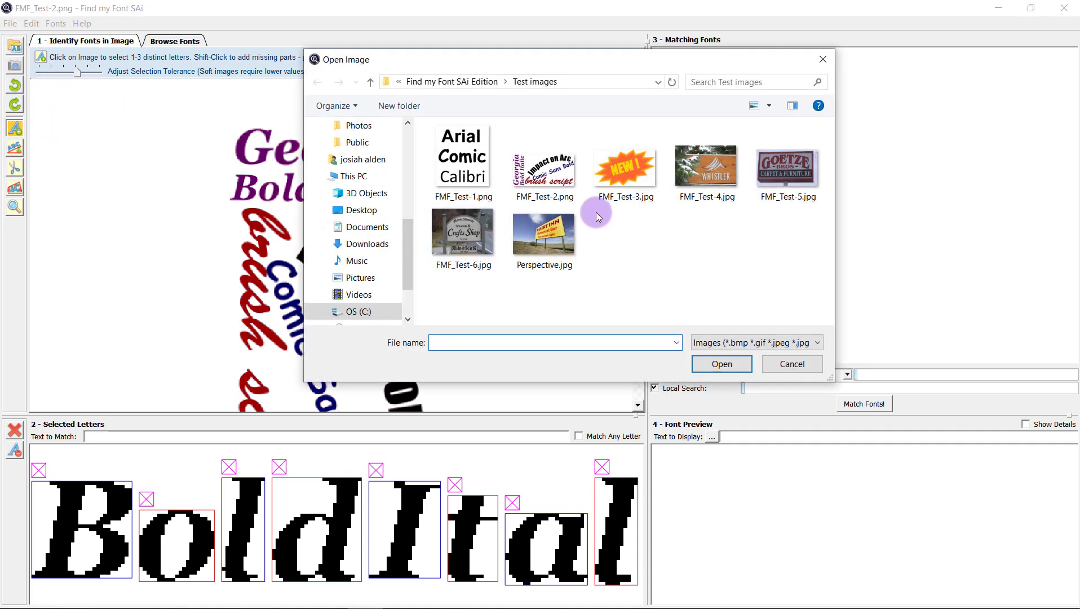
{"action": "double_click", "coordinate": [470, 240]}
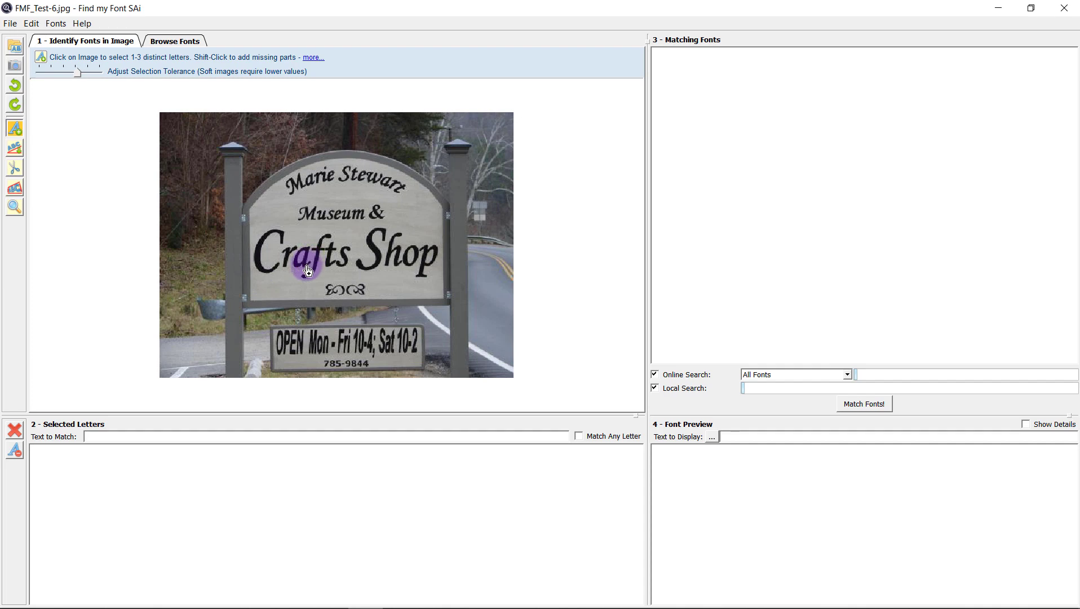
{"action": "scroll", "coordinate": [308, 271], "scroll_direction": "up", "scroll_amount": 2}
Step: Select the letters C, r, a, f and the joined ts of Crafts
{"action": "left_click", "coordinate": [215, 248]}
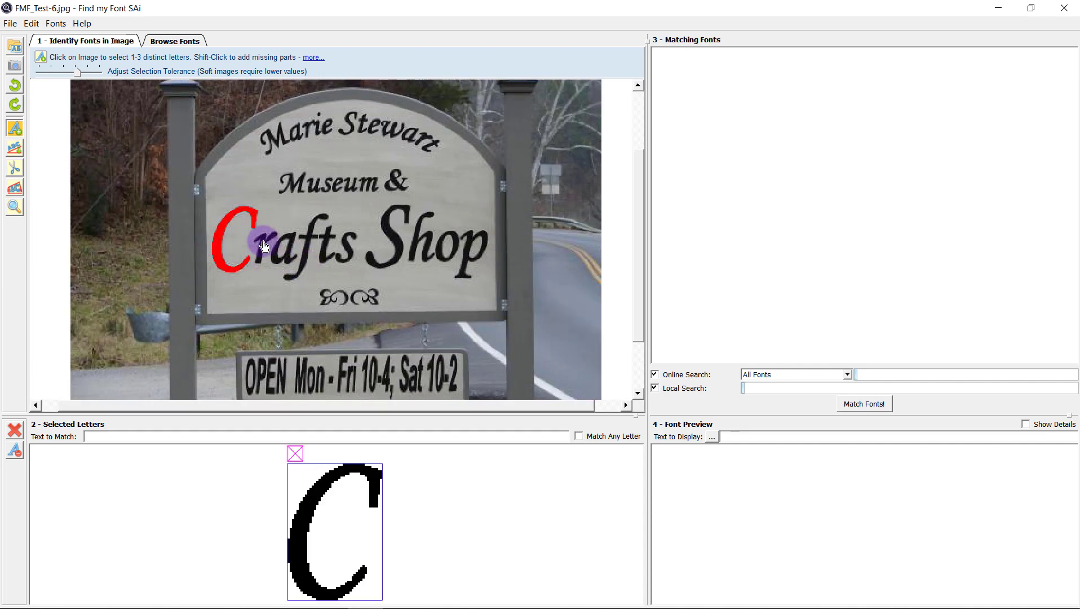
{"action": "left_click", "coordinate": [264, 247]}
{"action": "left_click", "coordinate": [288, 260]}
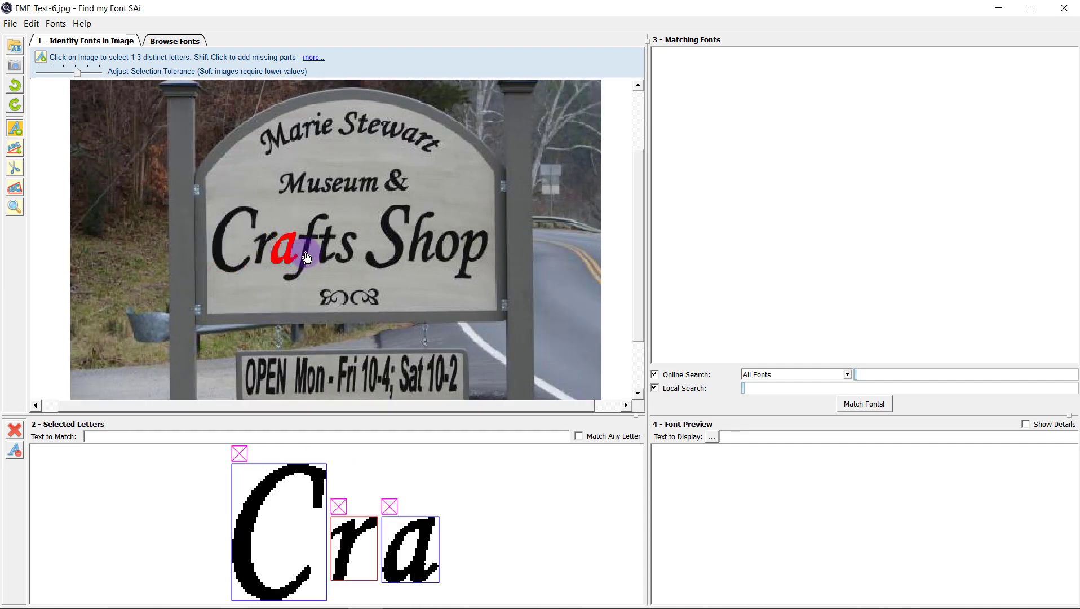
{"action": "left_click", "coordinate": [307, 255]}
{"action": "left_click", "coordinate": [328, 243]}
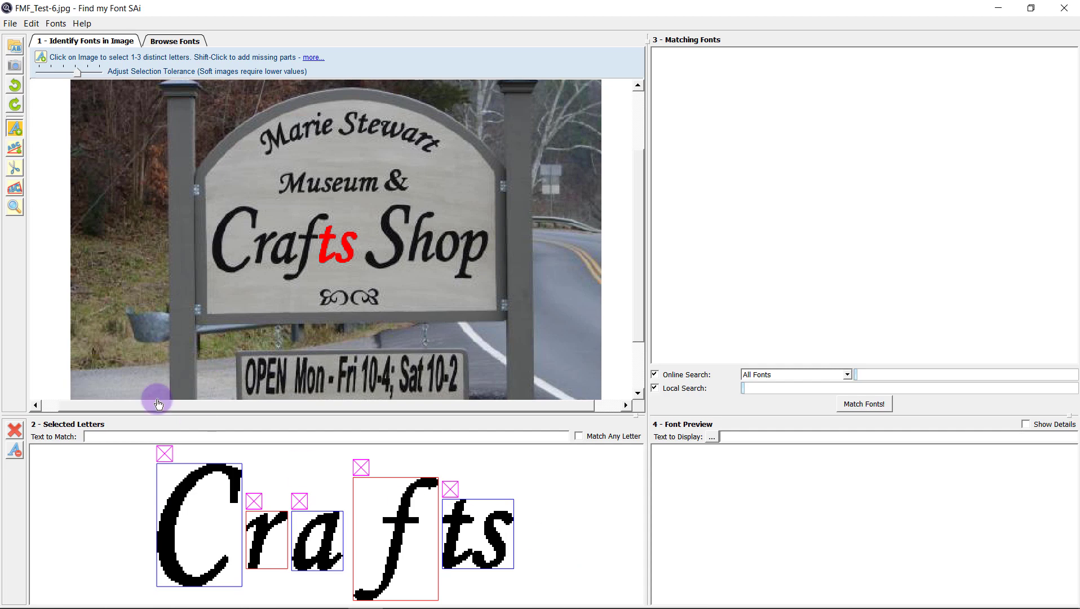
Step: Split the joined ts with the Letter Splitter, remove its box, and reselect t and s
{"action": "left_click", "coordinate": [15, 167]}
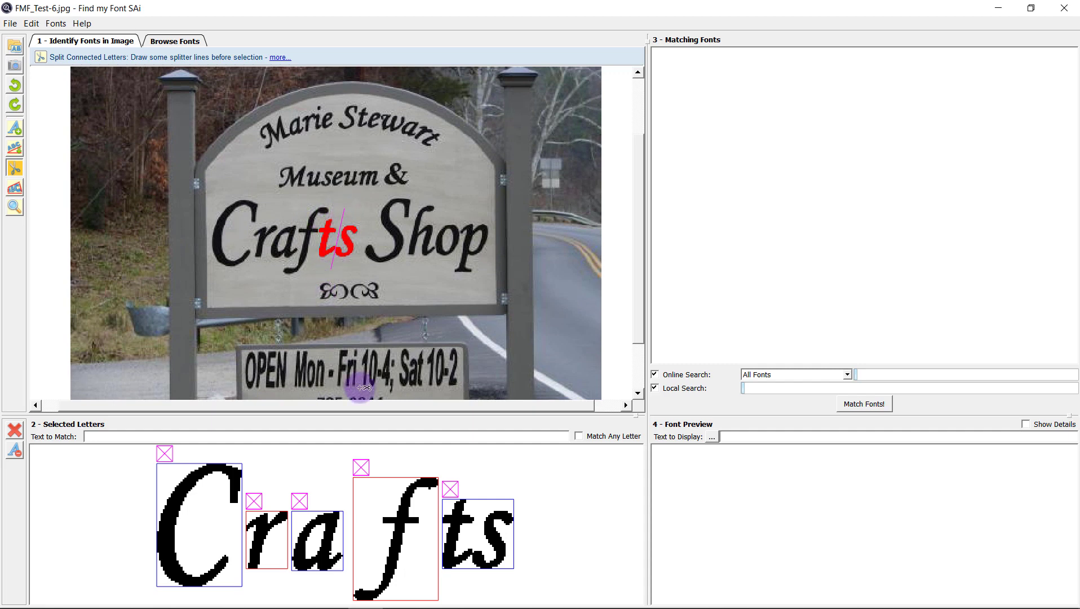
{"action": "left_click", "coordinate": [450, 490]}
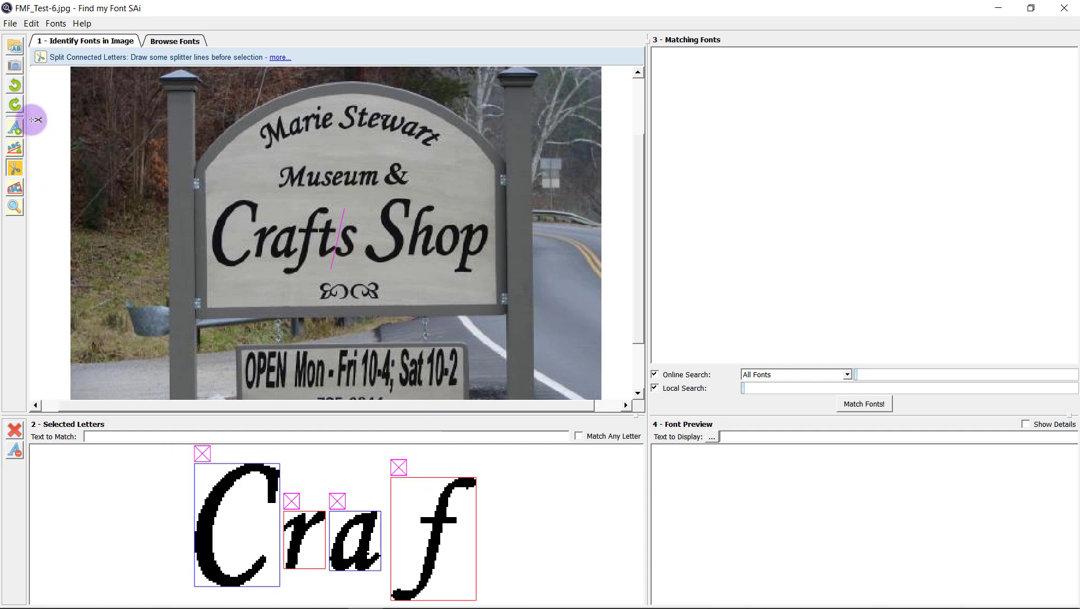
{"action": "left_click", "coordinate": [17, 132]}
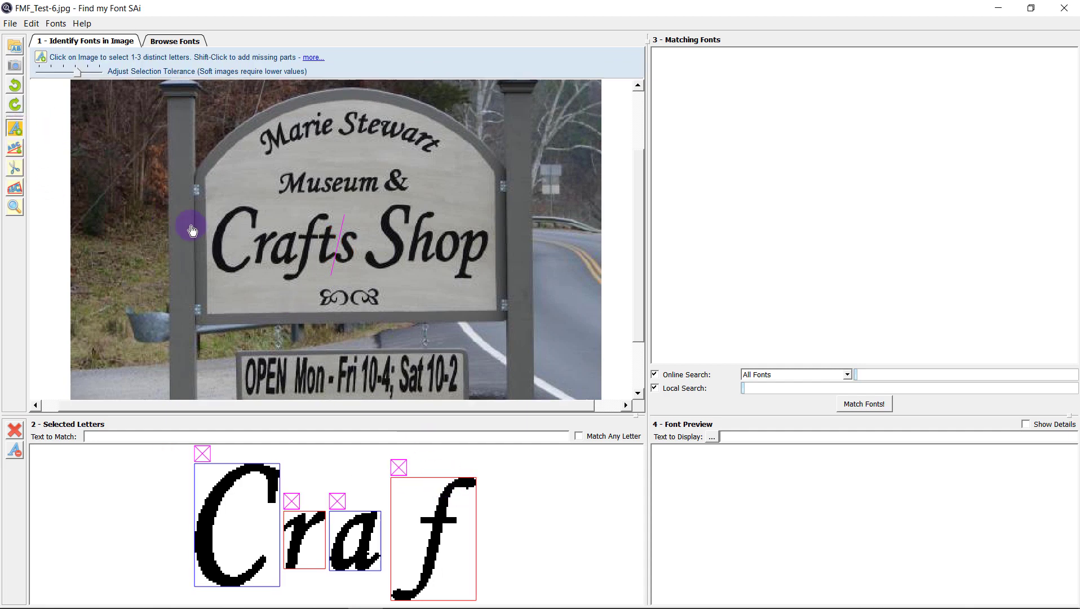
{"action": "left_click", "coordinate": [327, 241]}
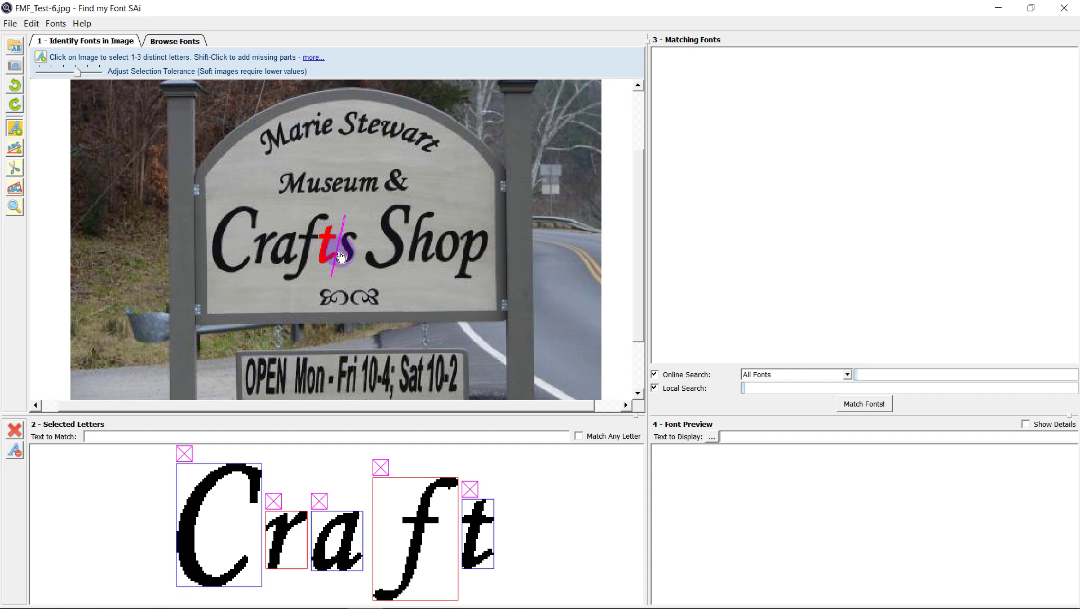
{"action": "left_click", "coordinate": [350, 252]}
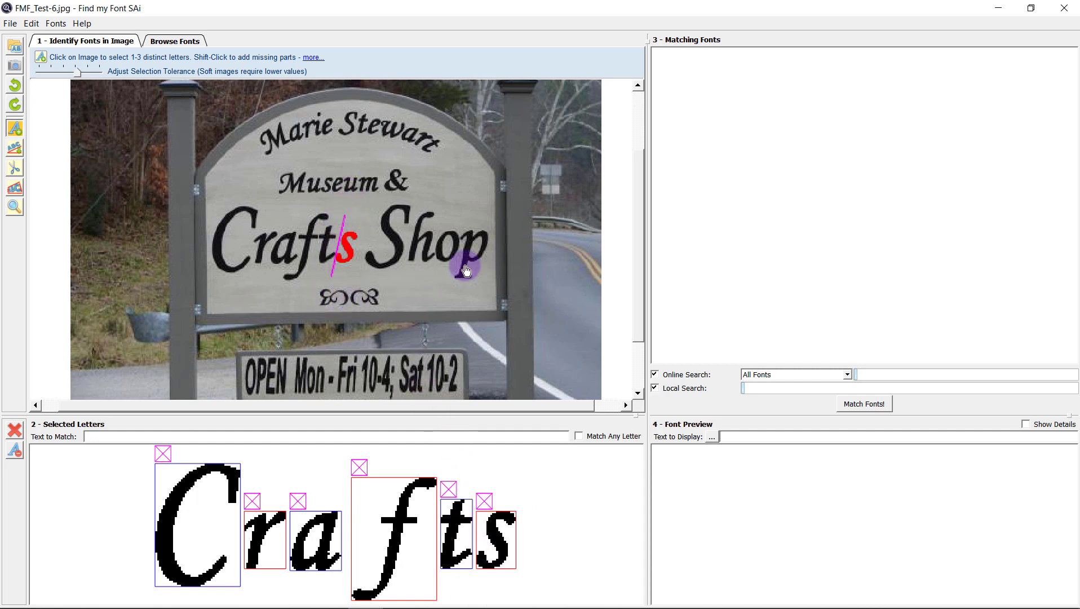
Step: Add the h and p of Shop, discarding the partial o selection
{"action": "left_click", "coordinate": [419, 247]}
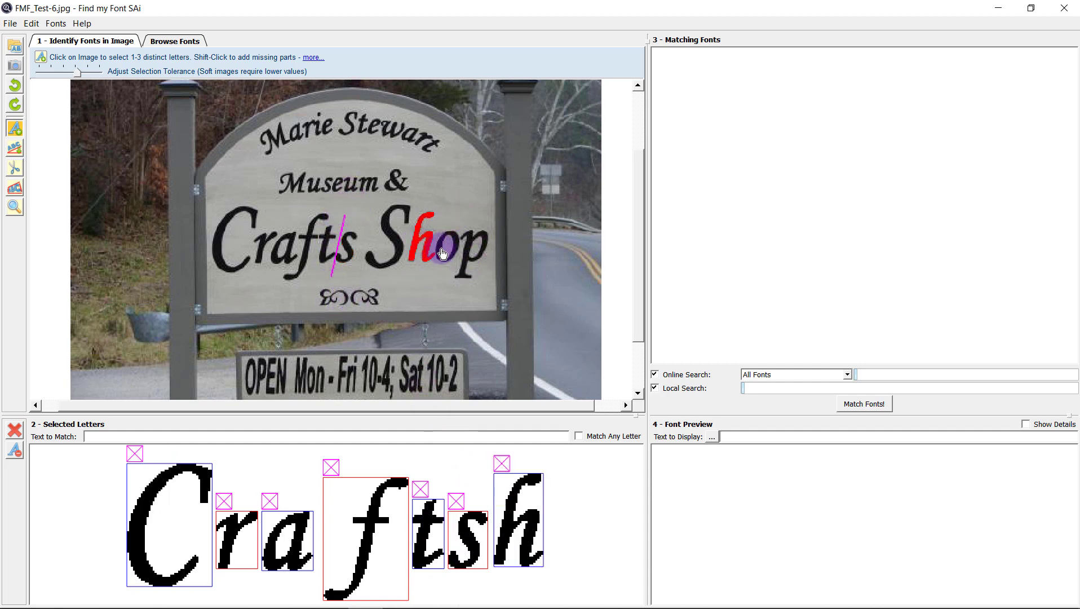
{"action": "left_click", "coordinate": [448, 261]}
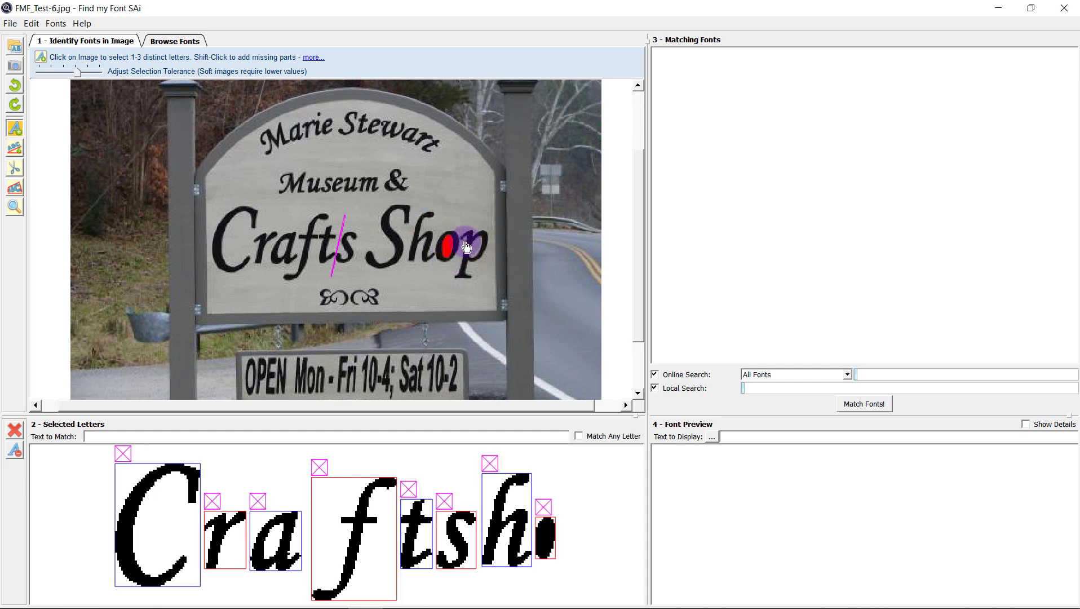
{"action": "left_click", "coordinate": [550, 510]}
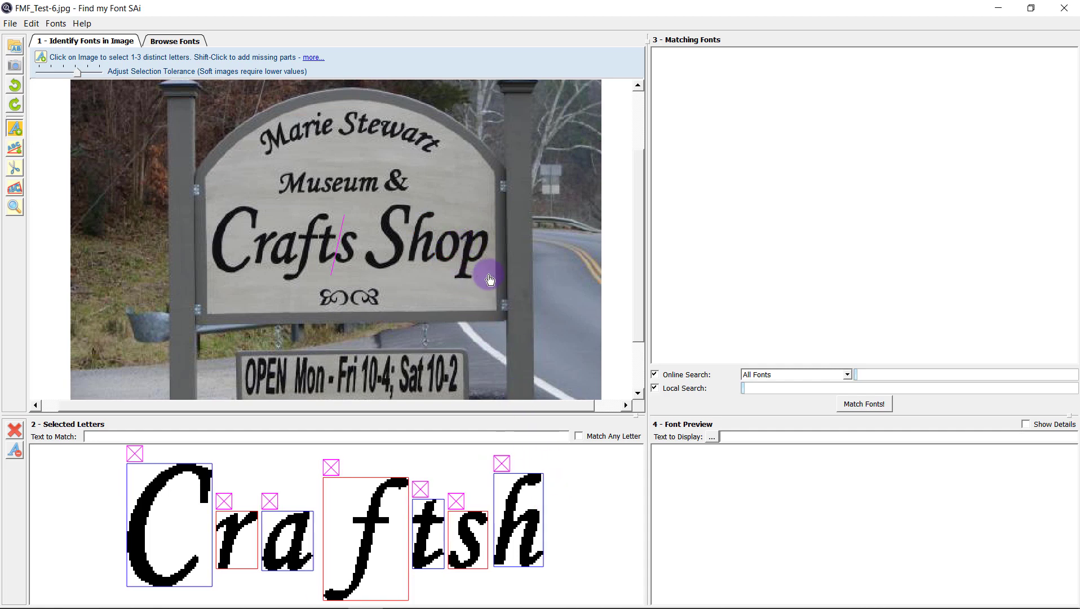
{"action": "left_click", "coordinate": [471, 243]}
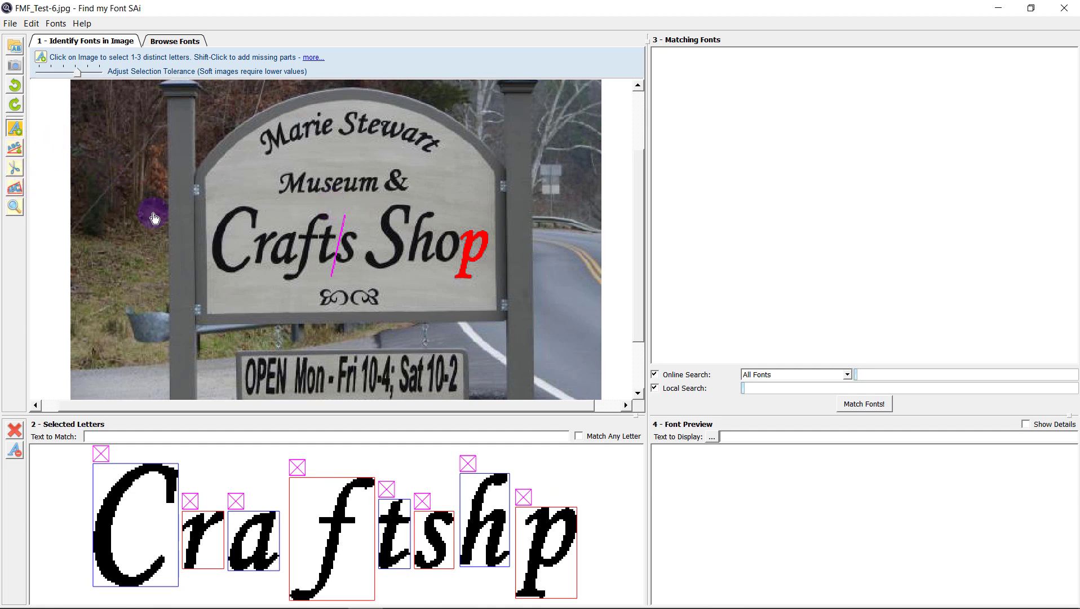
Step: Reopen an image, check the sign search results in Chrome, and return to Find my Font SAi
{"action": "left_click", "coordinate": [15, 50]}
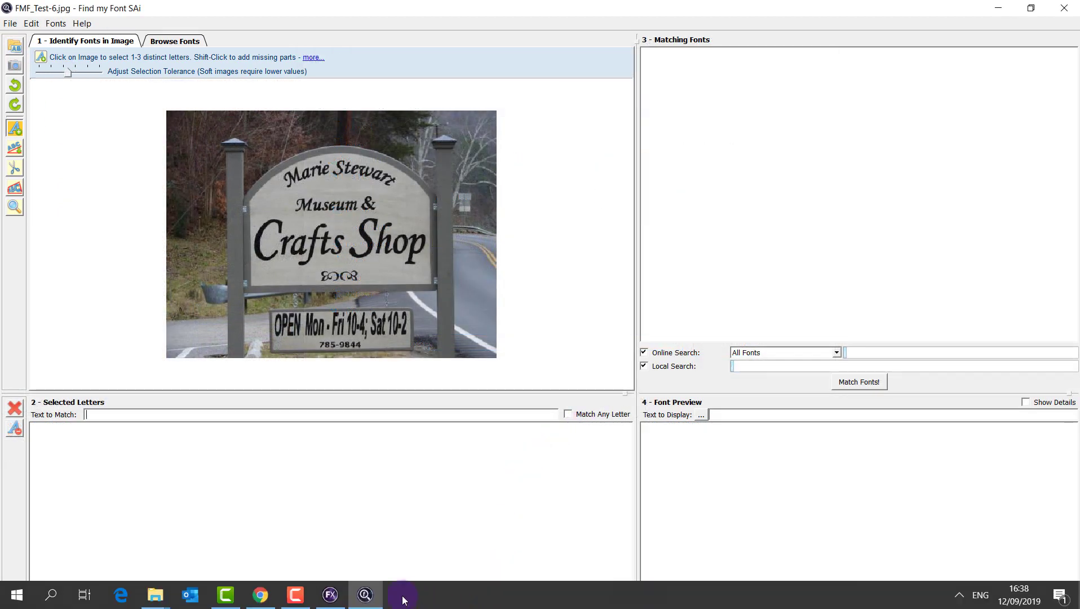
{"action": "left_click", "coordinate": [260, 595]}
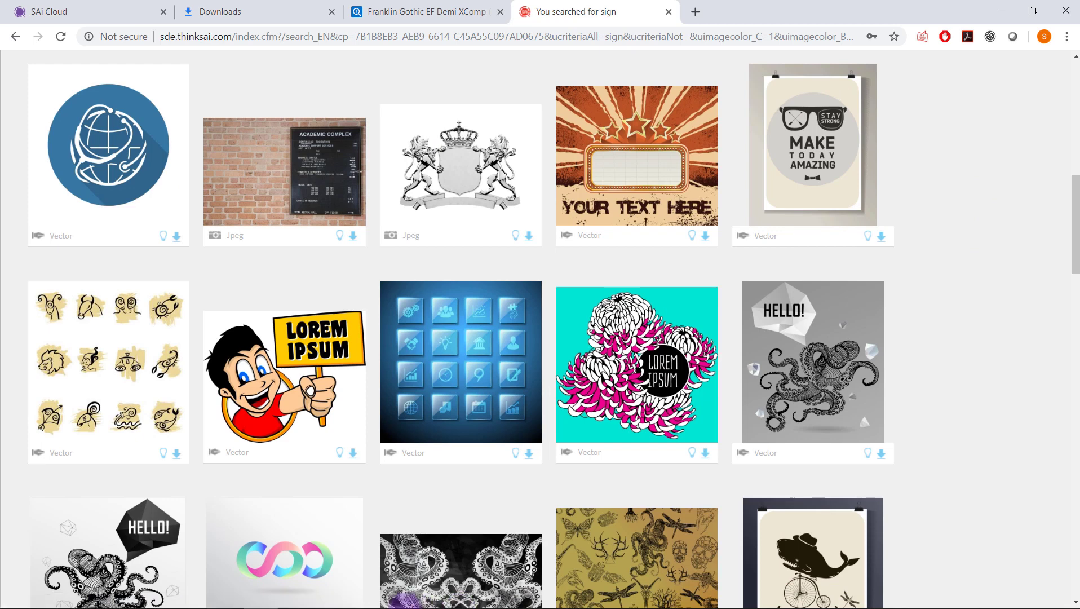
{"action": "left_click", "coordinate": [365, 603]}
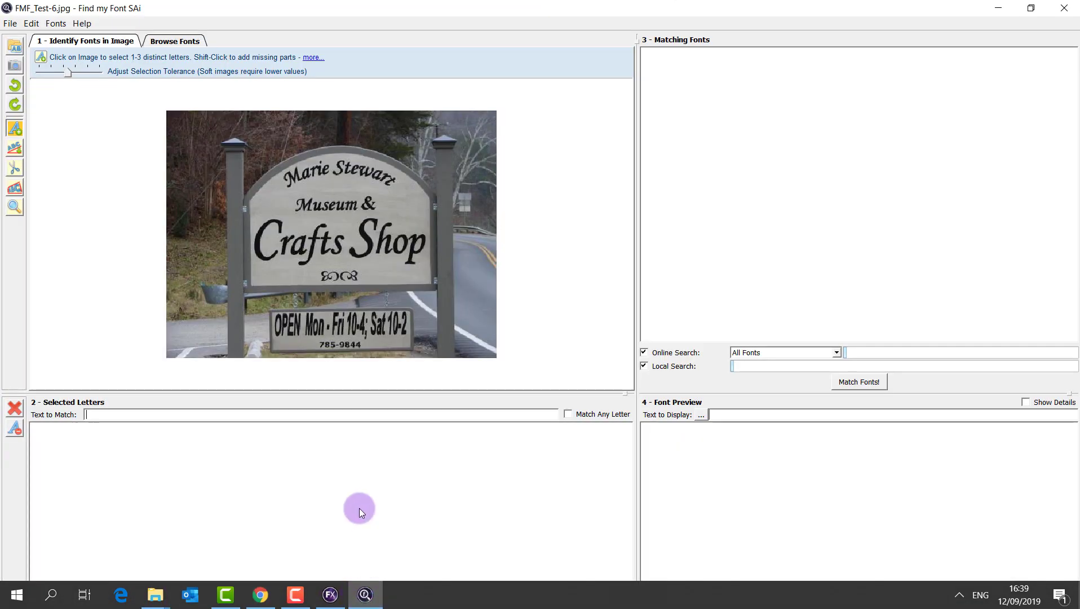
Step: Screen-capture the Chrome results and extract an enlarged, corrected crop of the MAKE TODAY AMAZING poster
{"action": "left_click", "coordinate": [15, 71]}
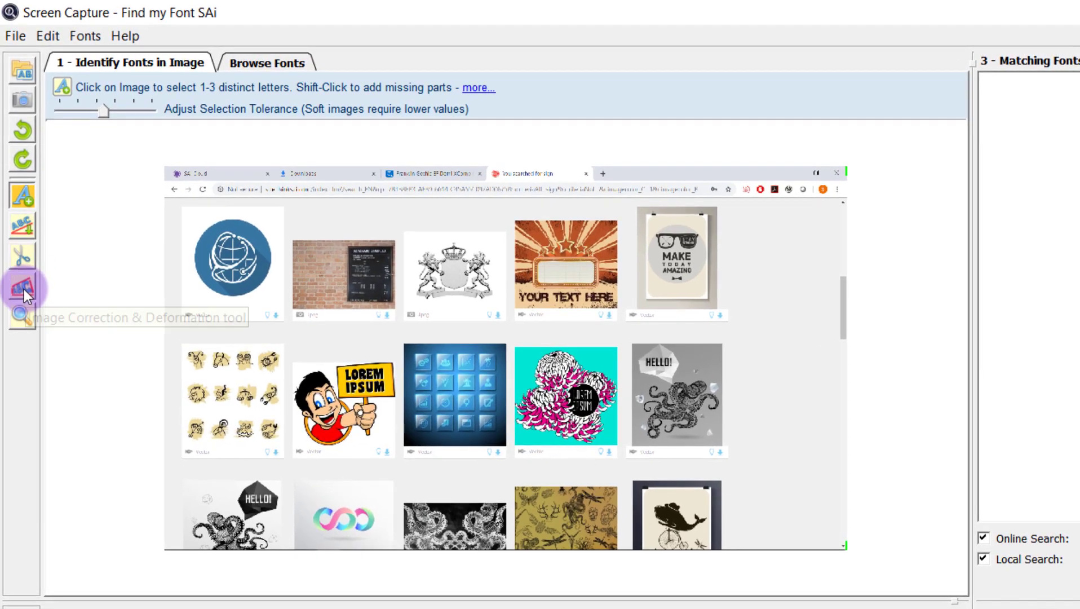
{"action": "left_click", "coordinate": [24, 290]}
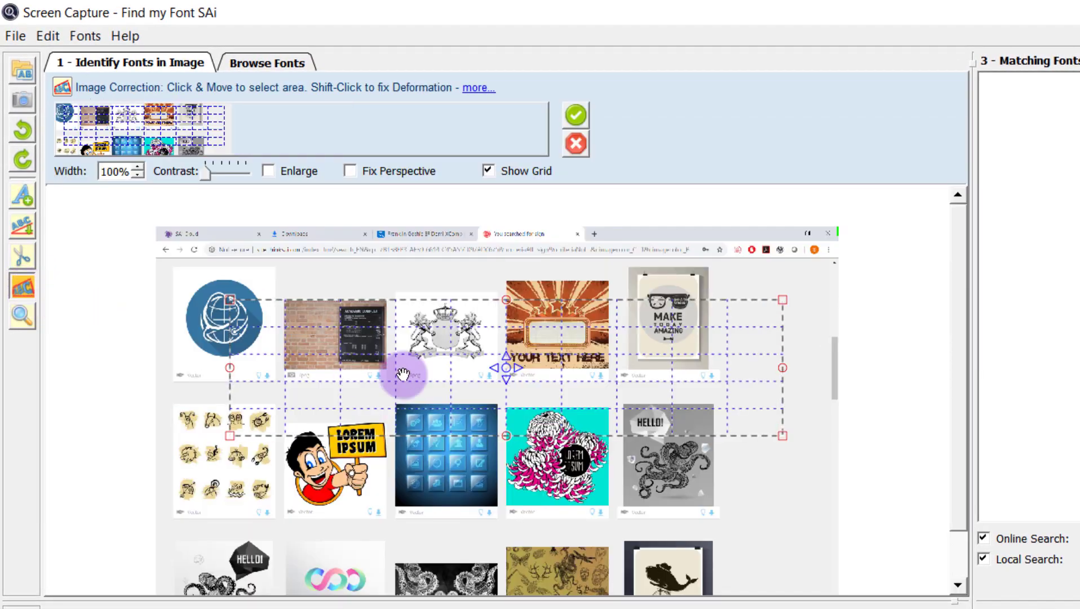
{"action": "left_click_drag", "start_coordinate": [482, 373], "coordinate": [667, 323]}
{"action": "left_click", "coordinate": [60, 149]}
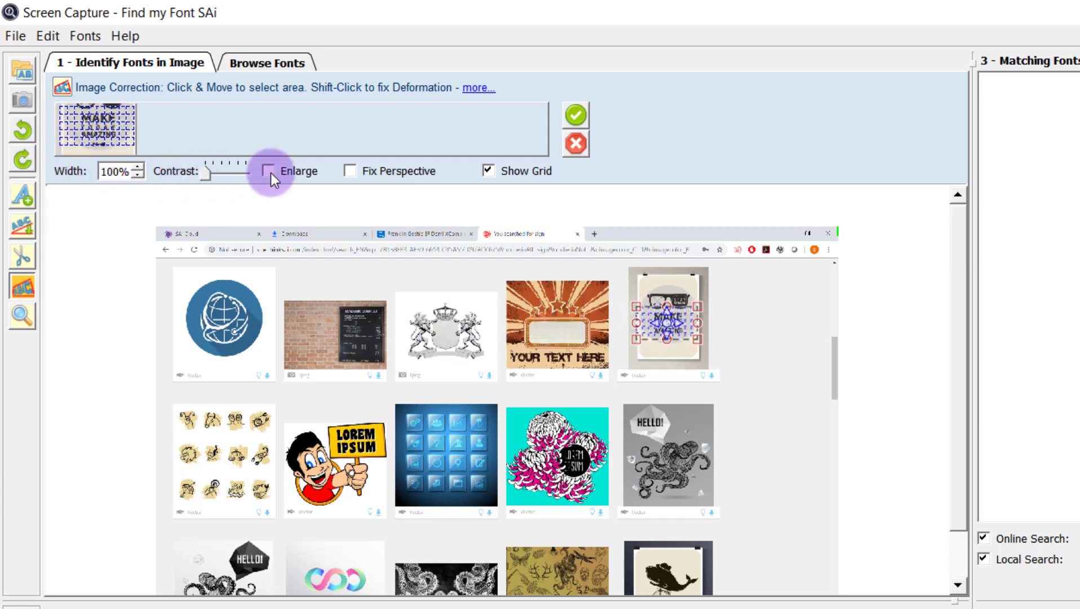
{"action": "left_click", "coordinate": [575, 114]}
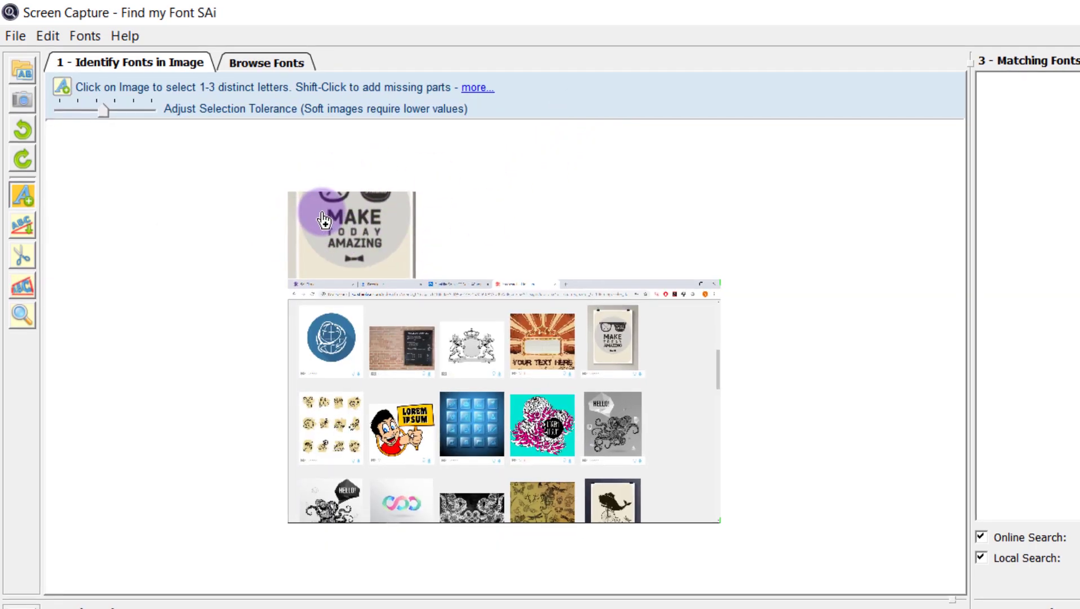
Step: Select the letters M, A, K, E and run font matching on them
{"action": "scroll", "coordinate": [339, 226], "scroll_direction": "up", "scroll_amount": 2}
{"action": "scroll", "coordinate": [234, 173], "scroll_direction": "up", "scroll_amount": 3}
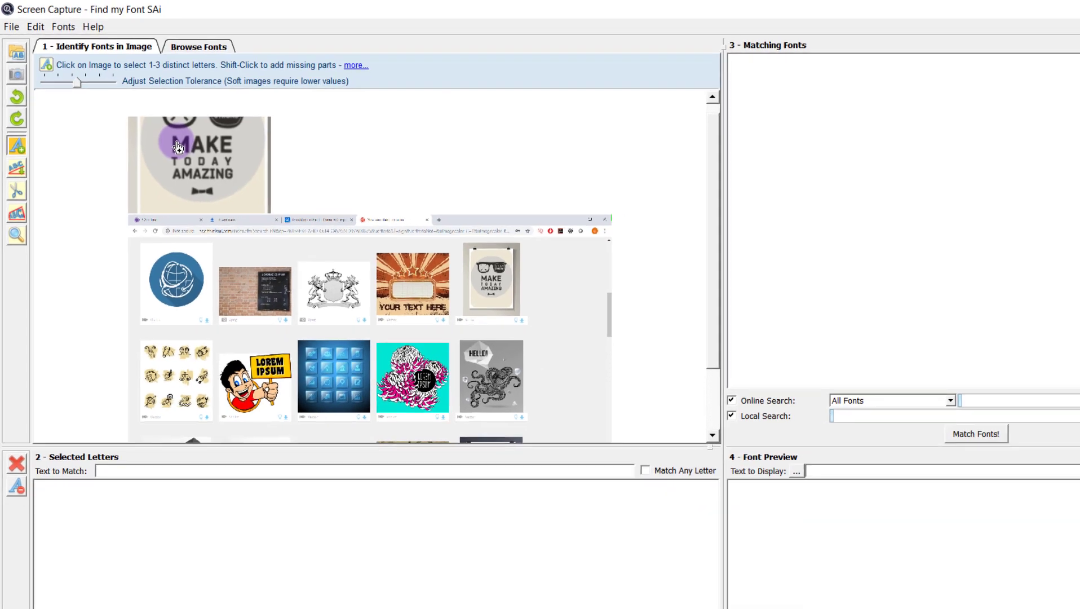
{"action": "scroll", "coordinate": [90, 136], "scroll_direction": "up", "scroll_amount": 2}
{"action": "left_click", "coordinate": [180, 128]}
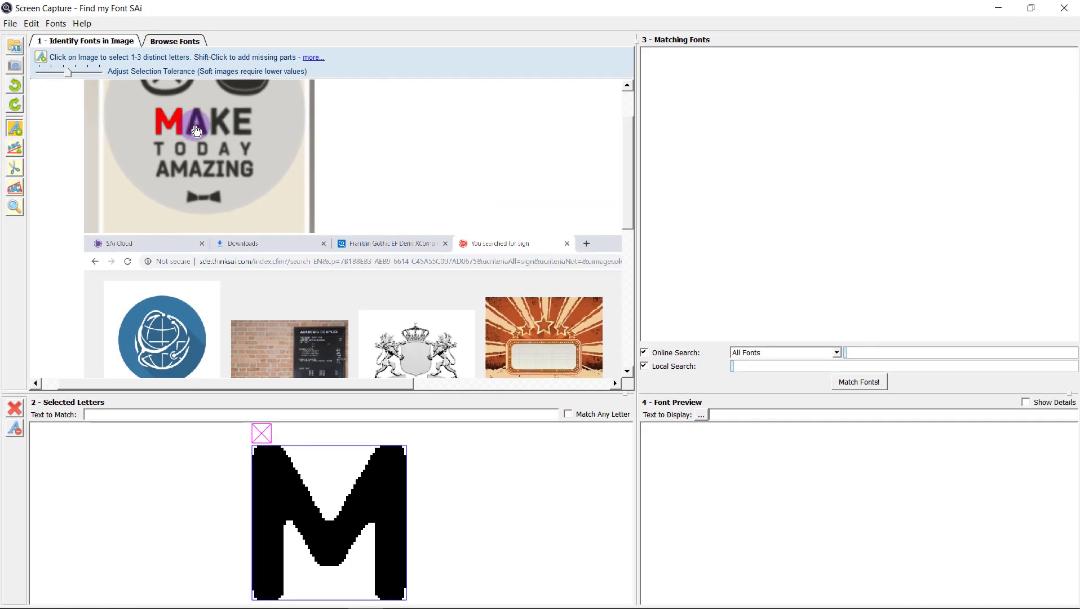
{"action": "left_click", "coordinate": [212, 137]}
{"action": "left_click", "coordinate": [228, 128]}
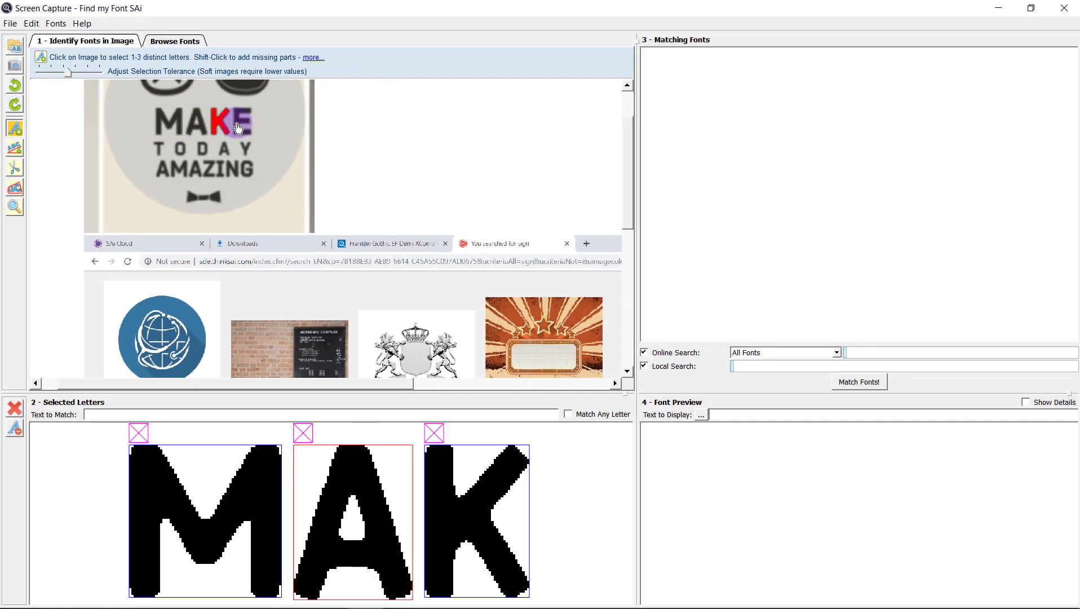
{"action": "left_click", "coordinate": [238, 128]}
{"action": "left_click", "coordinate": [199, 411]}
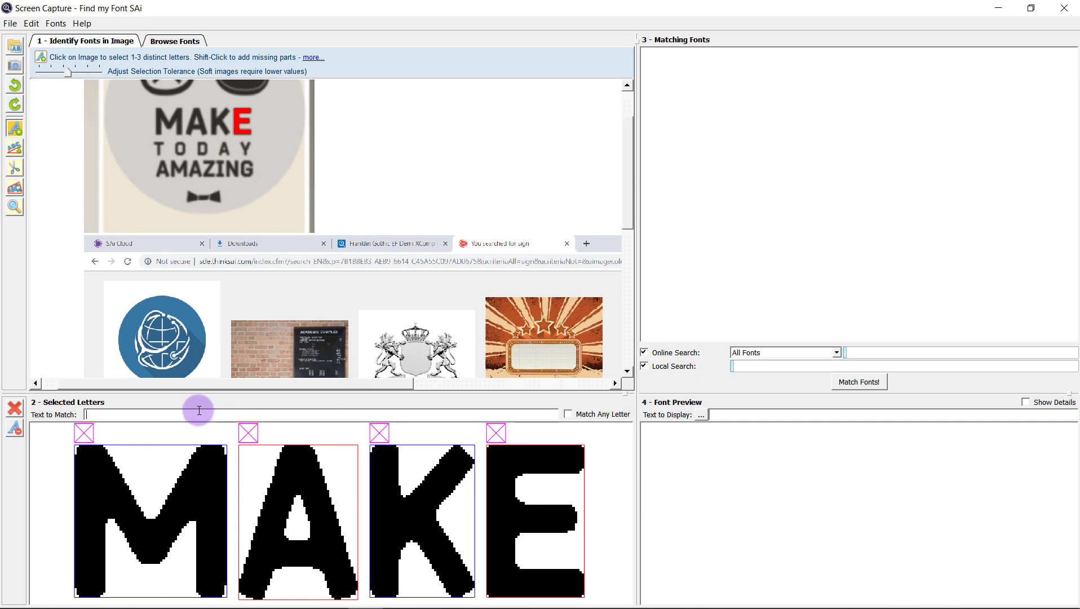
{"action": "key", "text": "Return"}
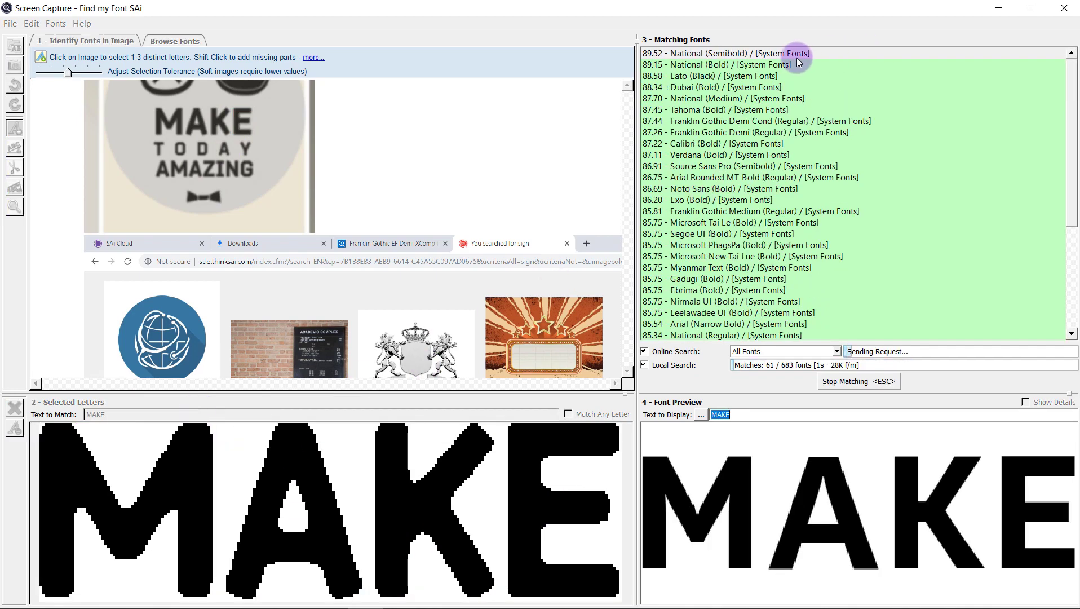
Step: Preview the National Semibold, National Bold, Lato Black, GE Inspira ExtraBold and DIN Next Rounded LT Pro matches
{"action": "left_click", "coordinate": [787, 54]}
{"action": "left_click", "coordinate": [762, 65]}
{"action": "left_click", "coordinate": [768, 76]}
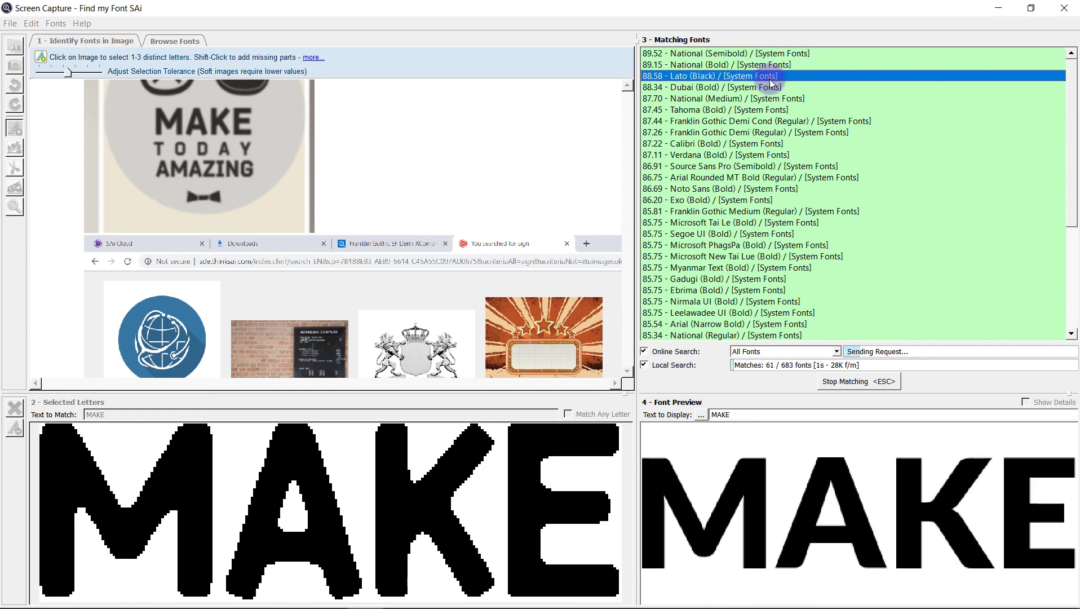
{"action": "left_click", "coordinate": [742, 65]}
{"action": "left_click", "coordinate": [739, 53]}
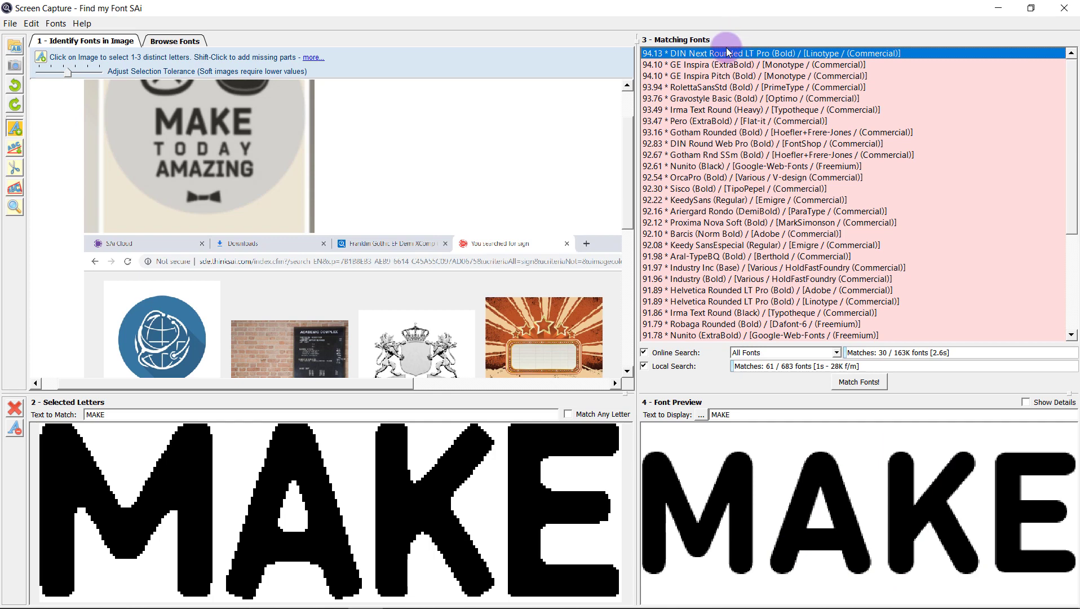
{"action": "left_click", "coordinate": [734, 66]}
{"action": "left_click", "coordinate": [735, 54]}
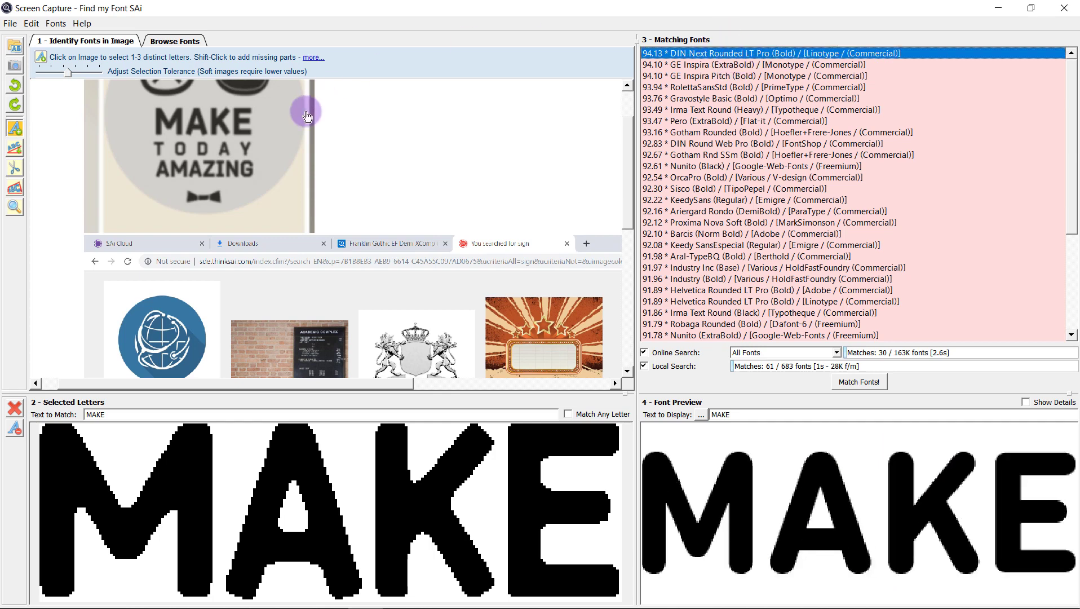
Step: Load Perspective.jpg from the Test images folder and zoom to view the DESERT INN billboard
{"action": "left_click", "coordinate": [15, 46]}
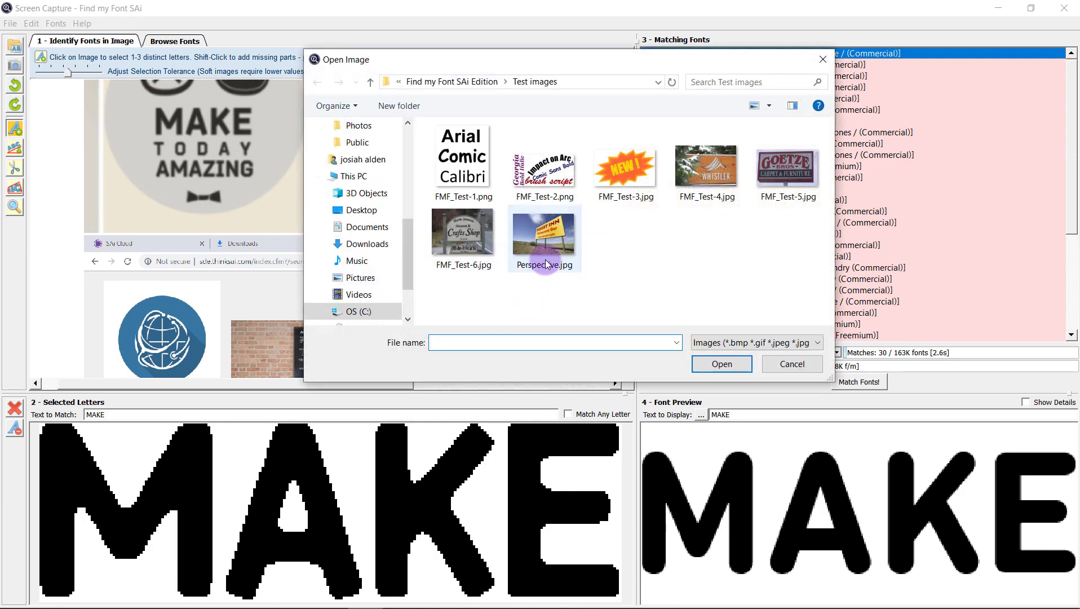
{"action": "double_click", "coordinate": [553, 237]}
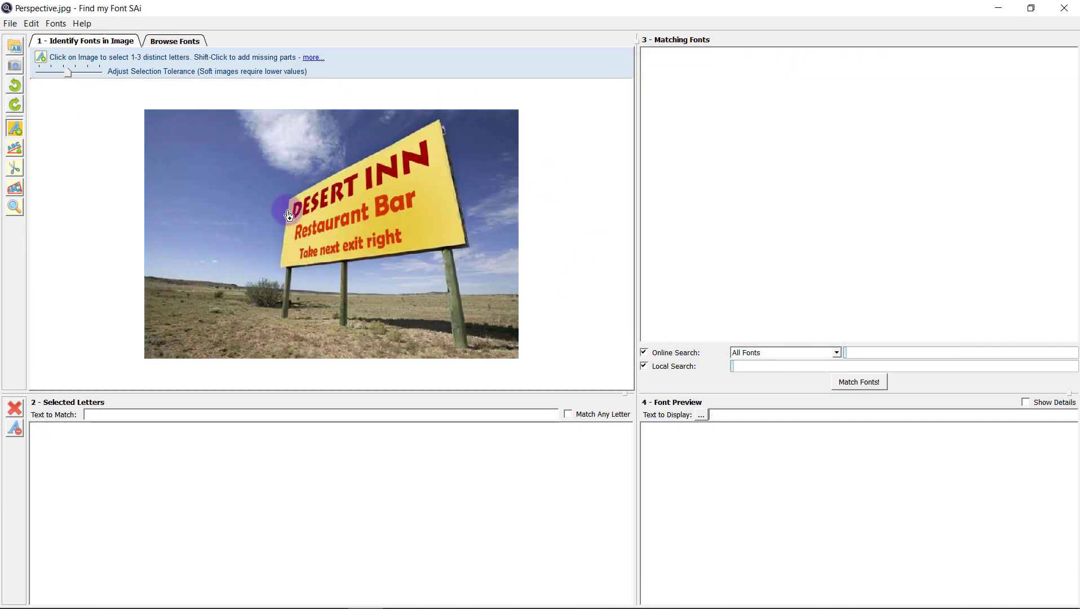
{"action": "scroll", "coordinate": [289, 215], "scroll_direction": "up", "scroll_amount": 2}
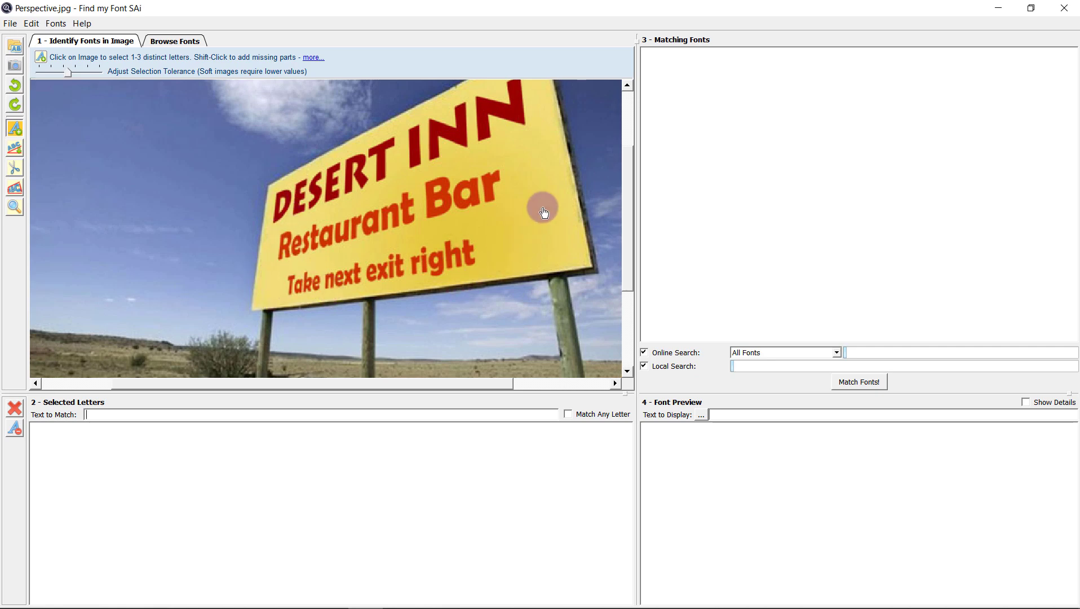
{"action": "left_click", "coordinate": [378, 263]}
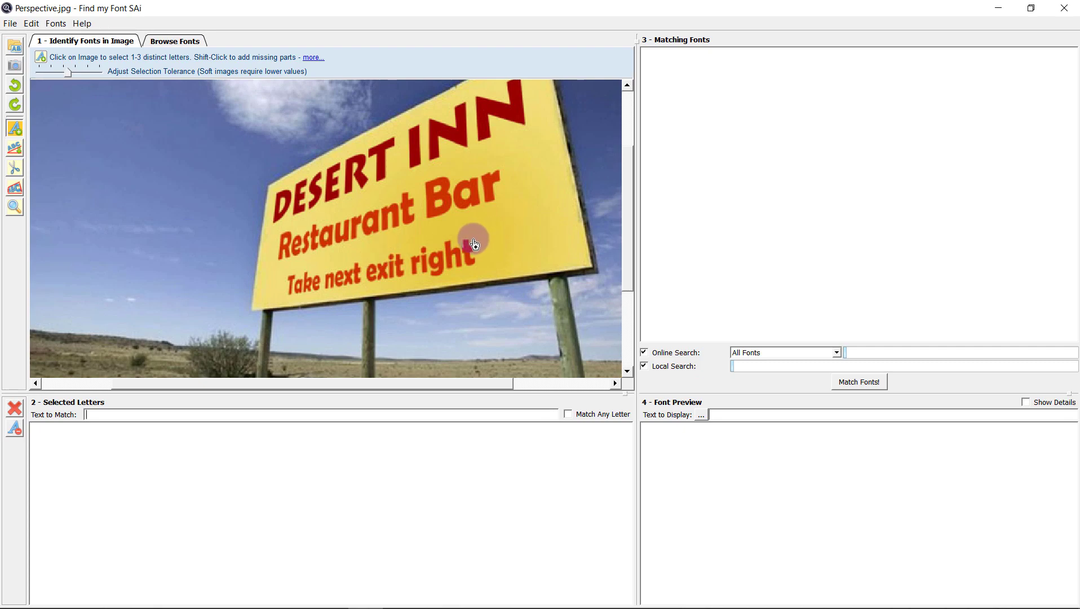
{"action": "scroll", "coordinate": [470, 241], "scroll_direction": "down", "scroll_amount": 2}
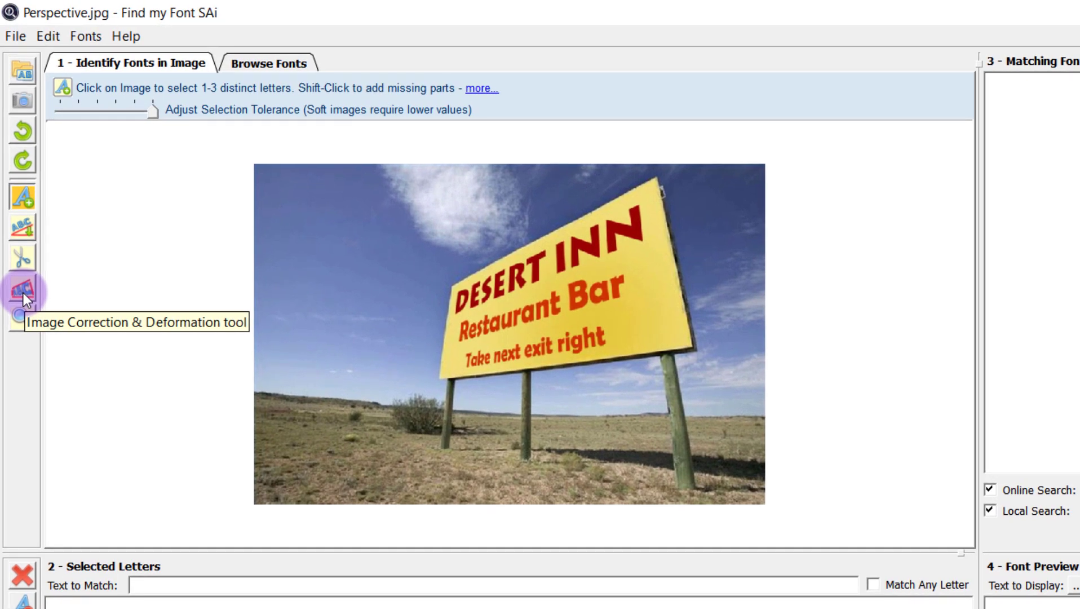
Step: With Fix Perspective on, fit the correction grid's four corners to the DESERT INN sign and apply
{"action": "left_click", "coordinate": [22, 292]}
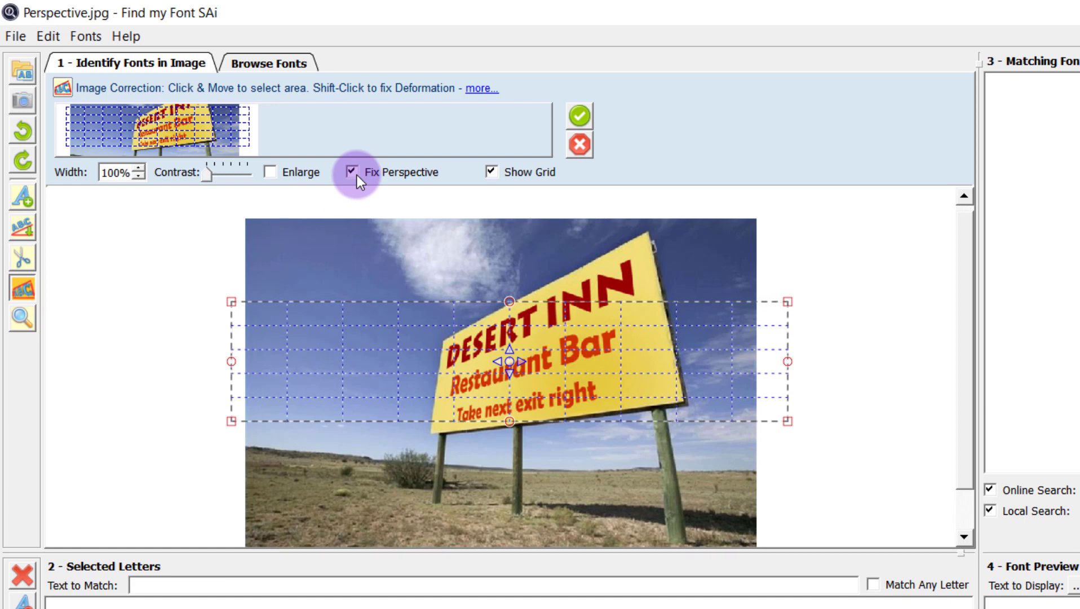
{"action": "left_click", "coordinate": [357, 175]}
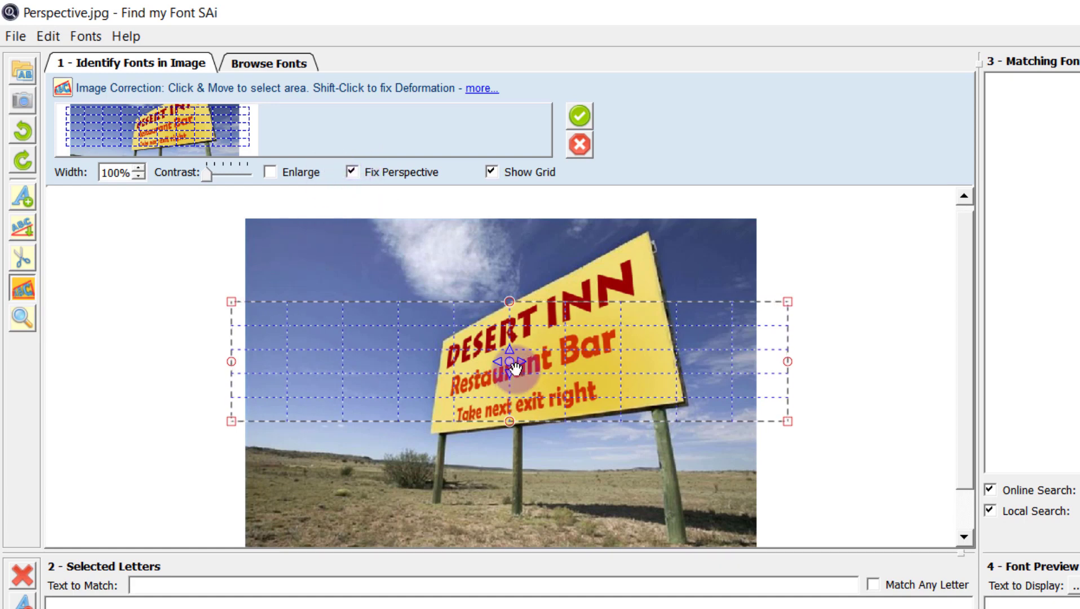
{"action": "left_click_drag", "start_coordinate": [510, 391], "coordinate": [724, 379]}
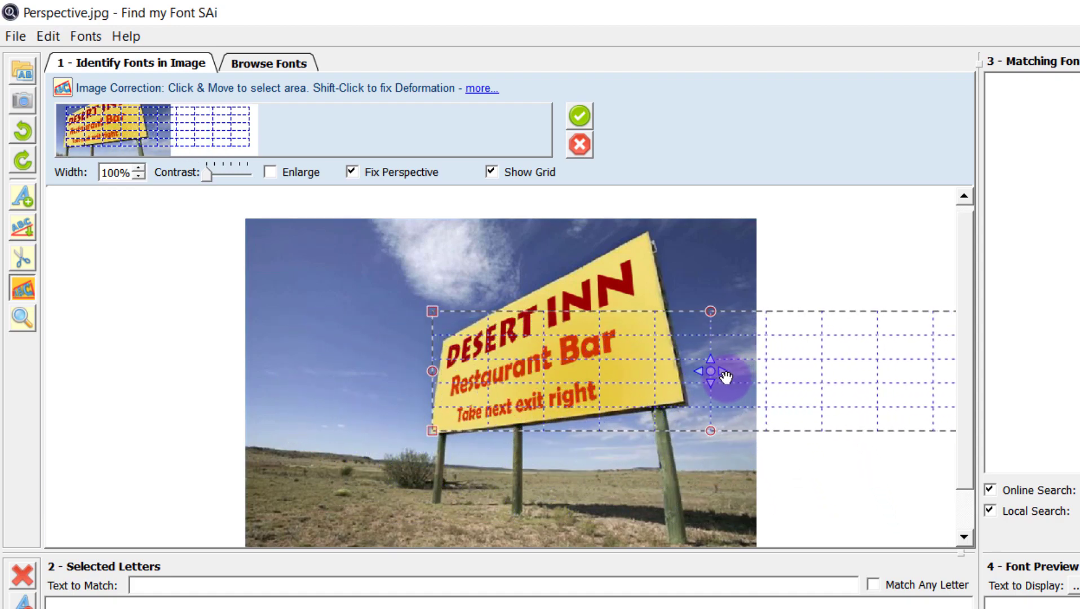
{"action": "left_click_drag", "start_coordinate": [427, 308], "coordinate": [441, 340]}
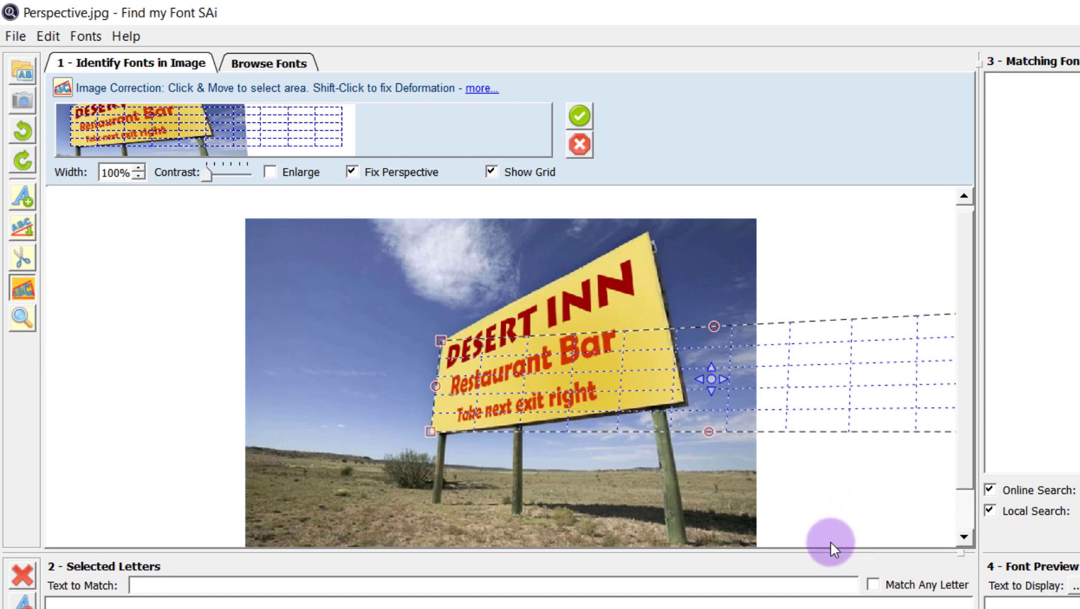
{"action": "left_click_drag", "start_coordinate": [711, 376], "coordinate": [647, 377]}
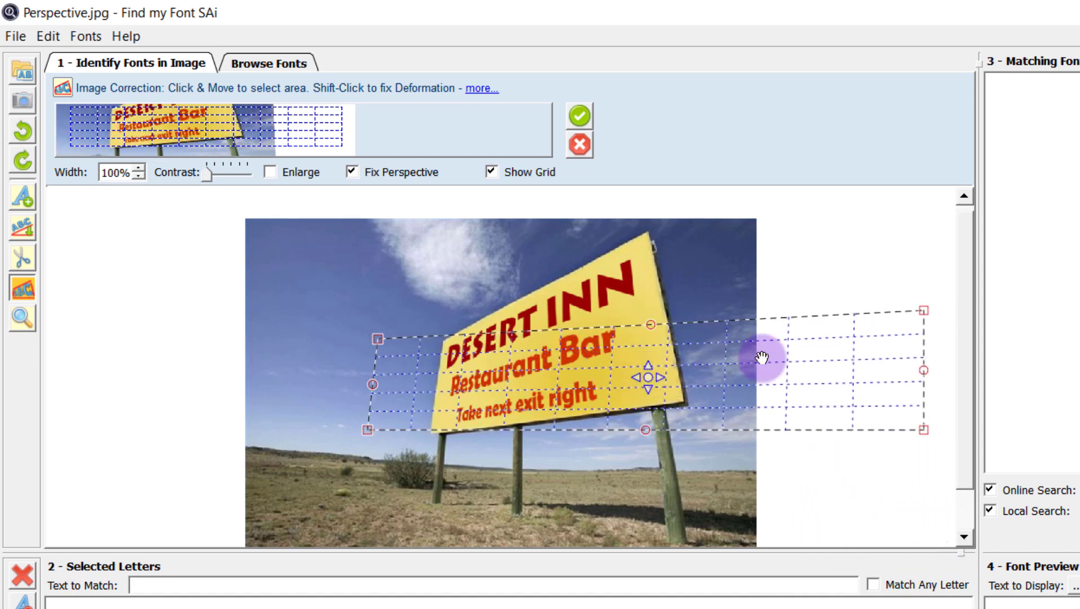
{"action": "left_click_drag", "start_coordinate": [921, 310], "coordinate": [647, 240]}
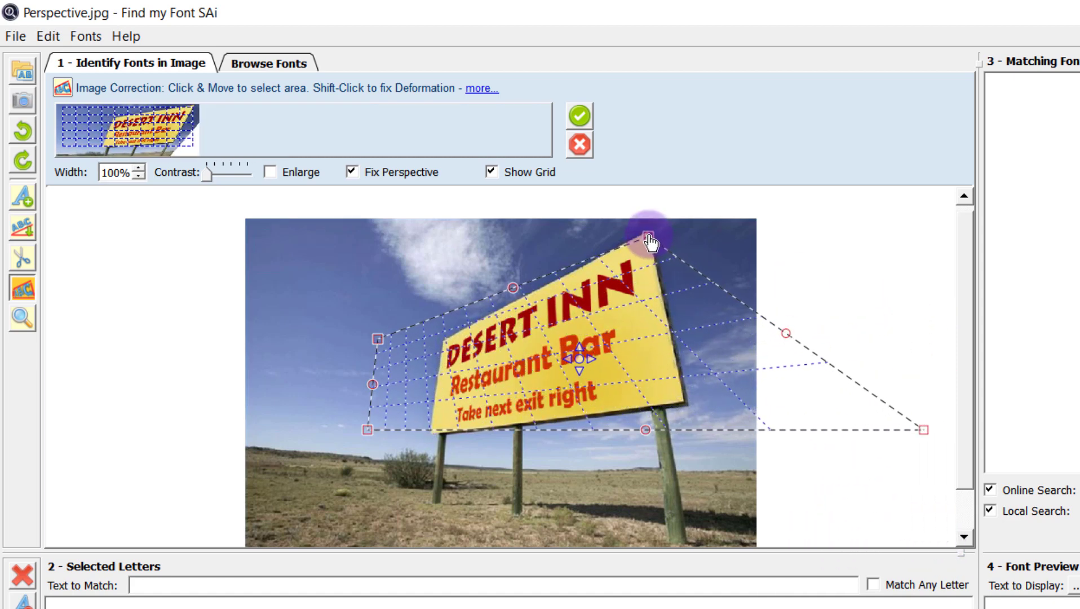
{"action": "left_click_drag", "start_coordinate": [925, 430], "coordinate": [689, 402]}
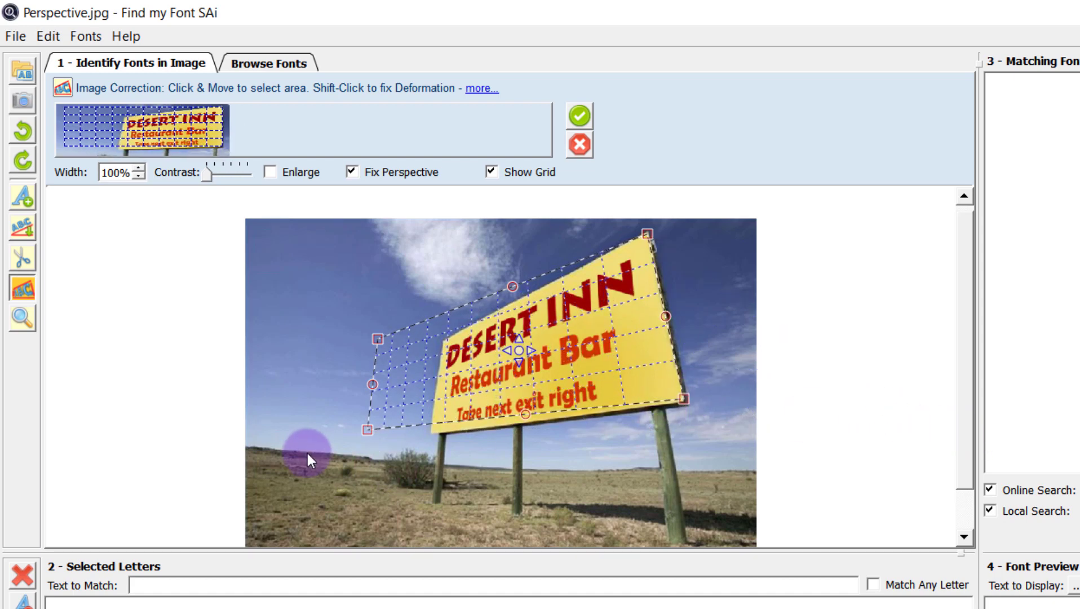
{"action": "left_click_drag", "start_coordinate": [368, 430], "coordinate": [433, 433]}
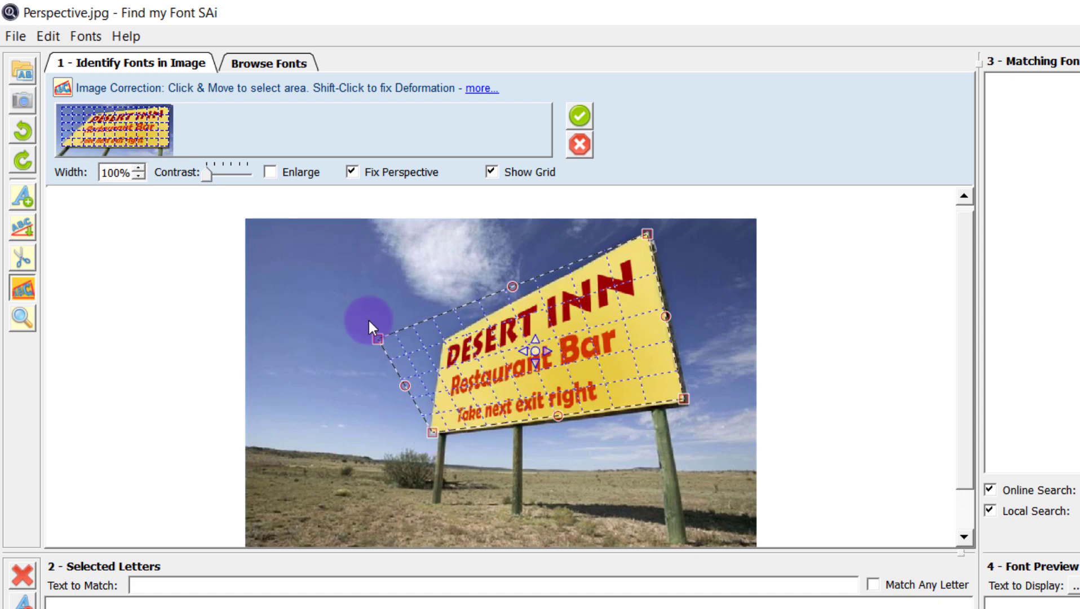
{"action": "left_click_drag", "start_coordinate": [379, 338], "coordinate": [443, 340]}
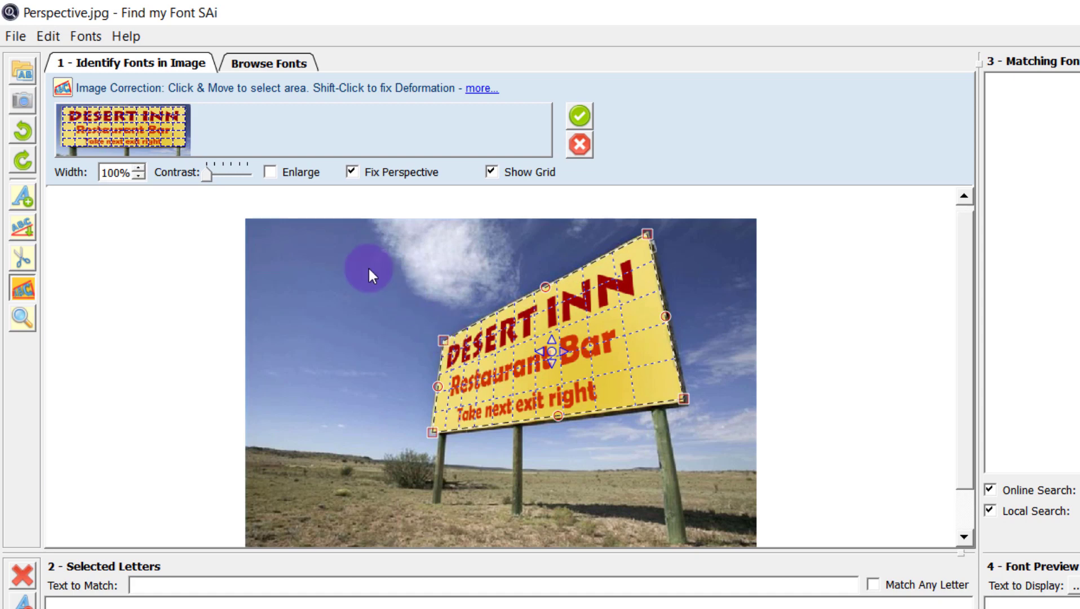
{"action": "left_click", "coordinate": [581, 116]}
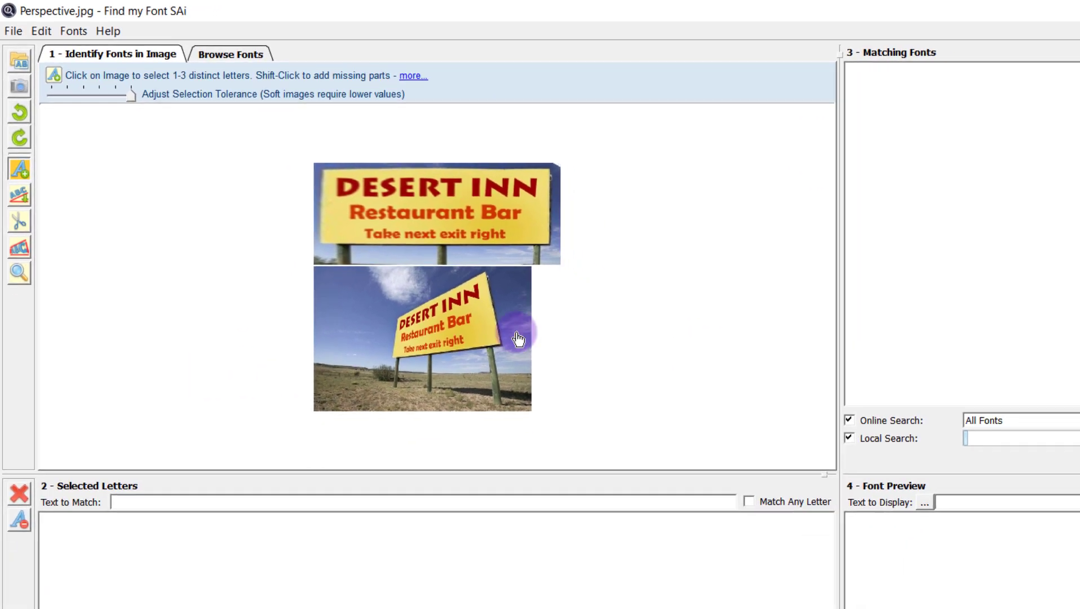
Step: Select the DESERT INN letters, enter DESERTINN as the text to match, and run matching
{"action": "scroll", "coordinate": [287, 149], "scroll_direction": "up", "scroll_amount": 5}
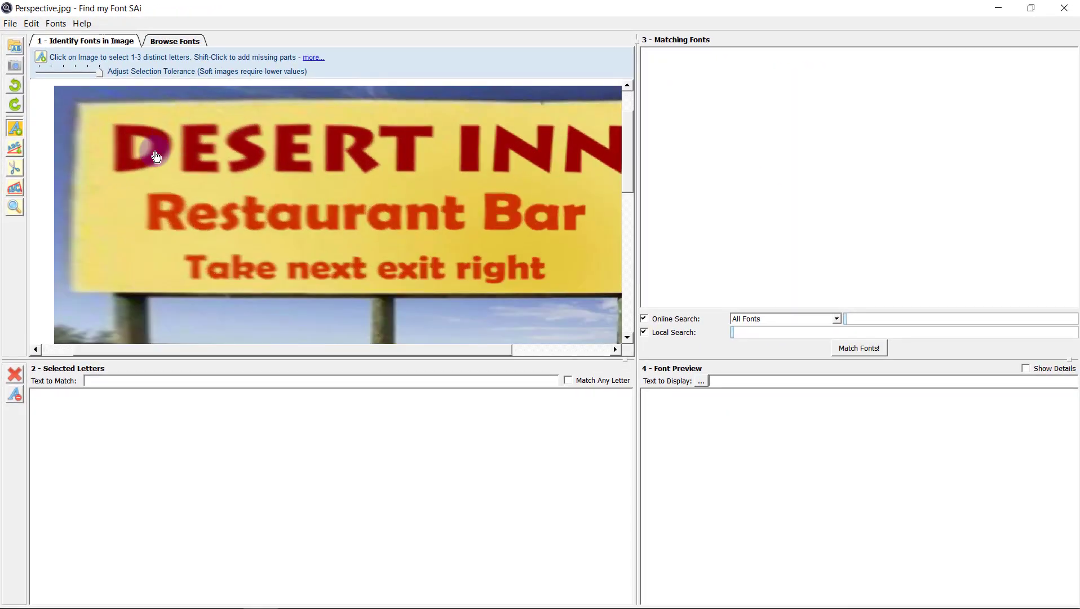
{"action": "left_click", "coordinate": [156, 157]}
{"action": "left_click", "coordinate": [198, 155]}
{"action": "left_click", "coordinate": [243, 151]}
{"action": "left_click", "coordinate": [289, 158]}
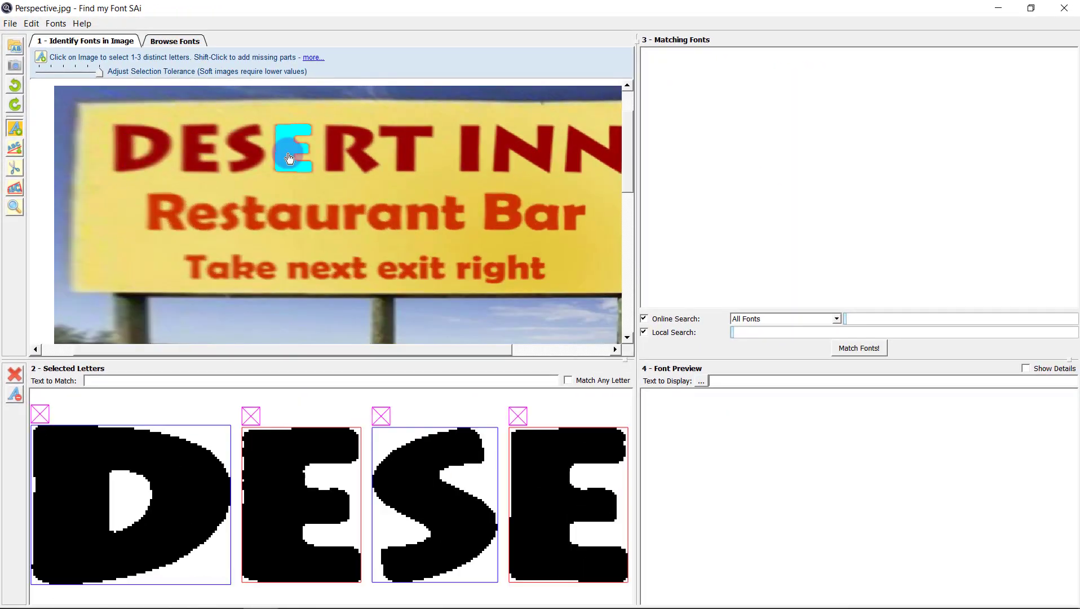
{"action": "left_click", "coordinate": [364, 160]}
{"action": "left_click", "coordinate": [414, 157]}
{"action": "left_click", "coordinate": [476, 147]}
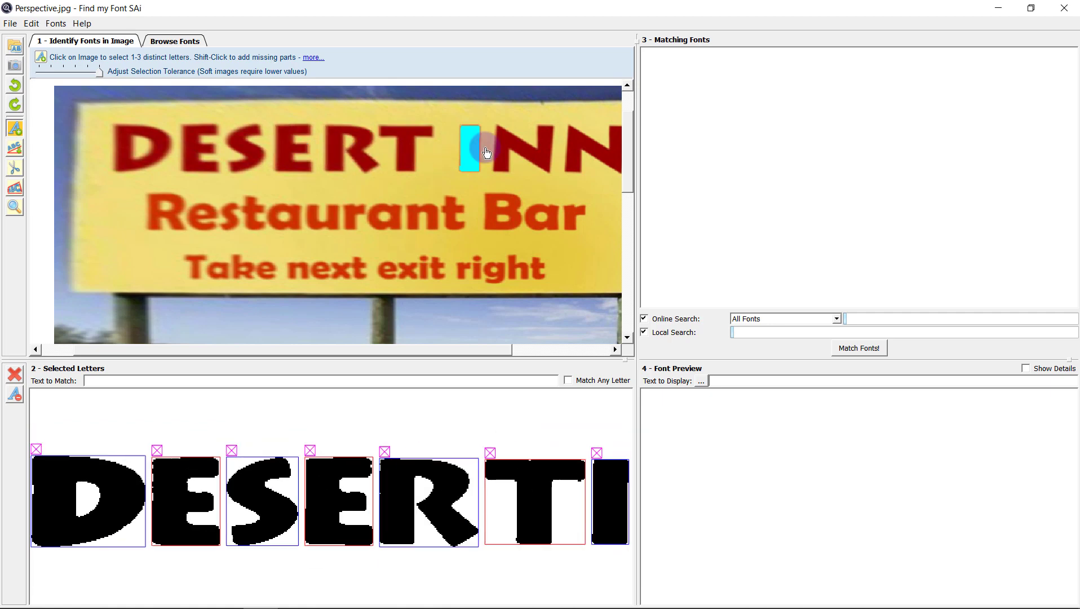
{"action": "left_click", "coordinate": [520, 158]}
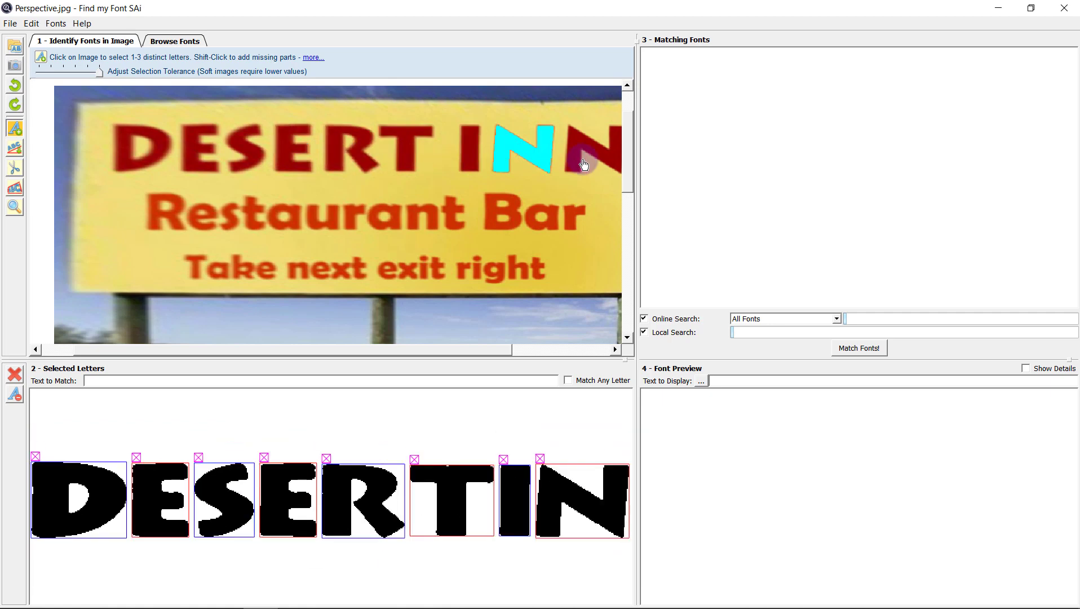
{"action": "left_click", "coordinate": [222, 384]}
{"action": "type", "text": "DESERTINN"}
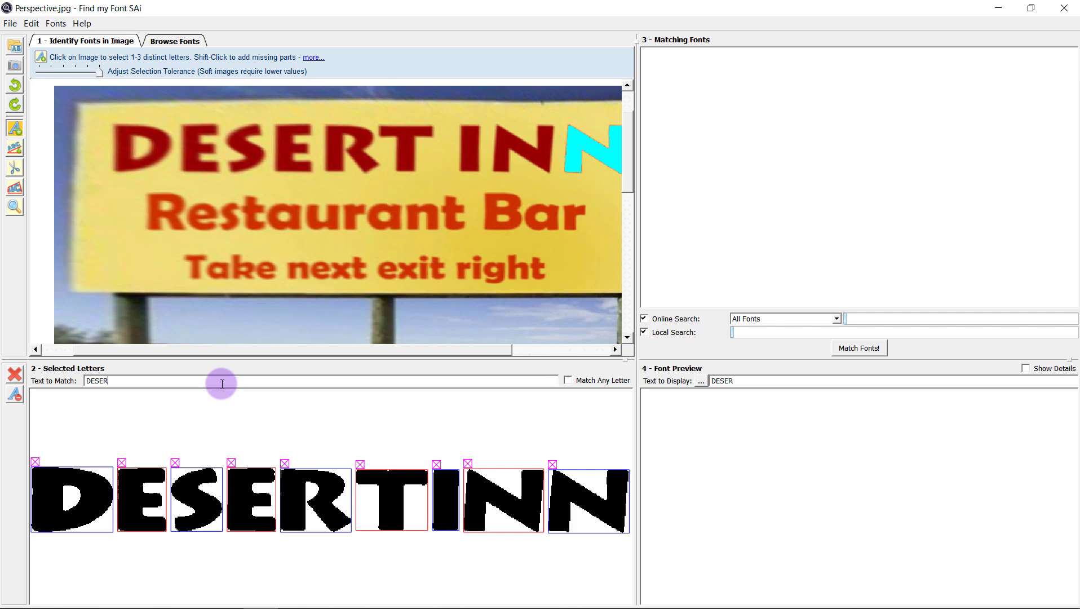
{"action": "key", "text": "Return"}
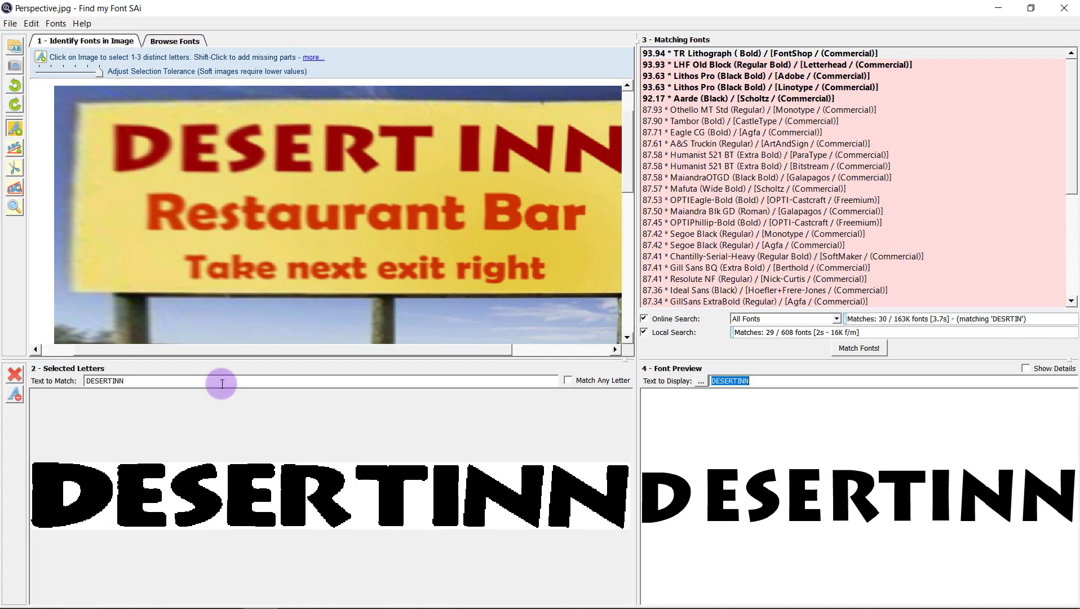
{"action": "left_click", "coordinate": [773, 54]}
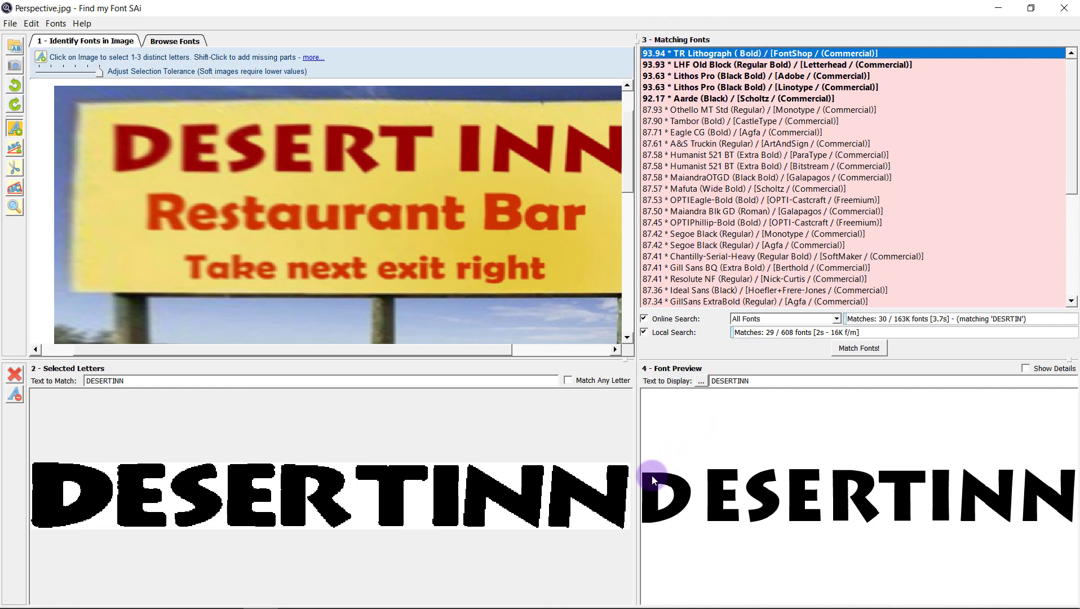